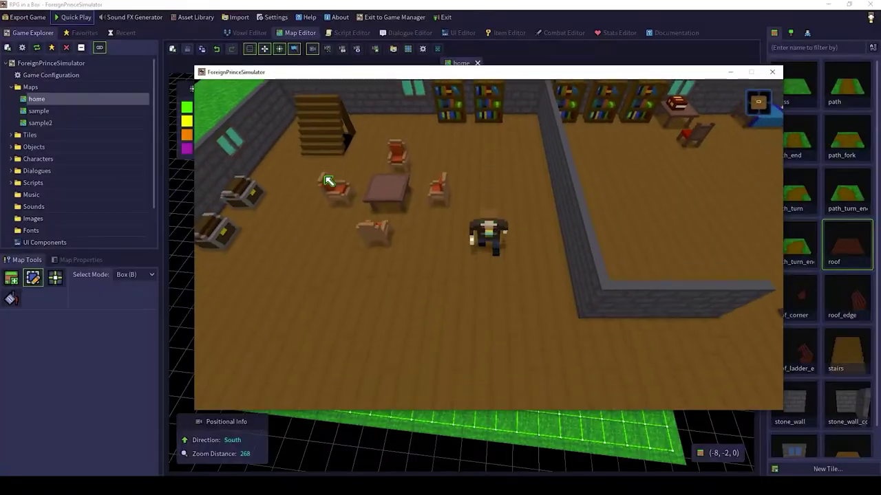
Step: Walk the player character through the furnished house in the game preview to view the stairs, Christmas tree and front door
{"action": "key", "text": "Down"}
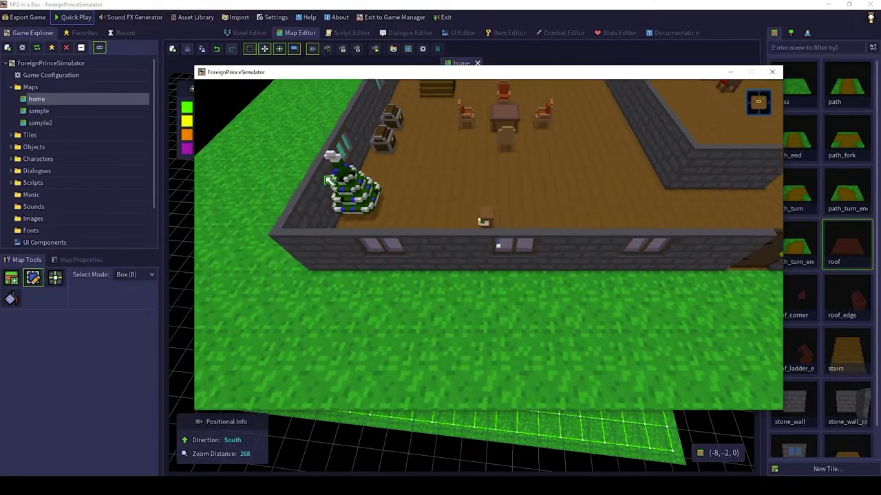
{"action": "key", "text": "Up"}
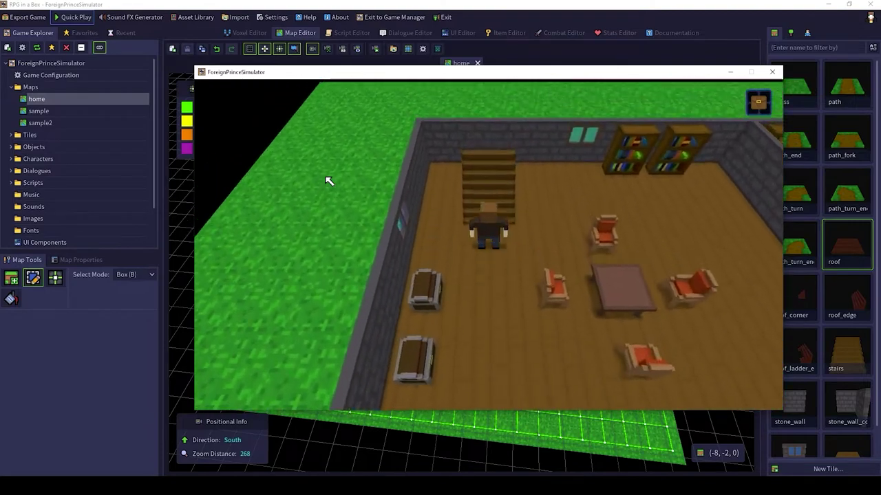
{"action": "key", "text": "Down"}
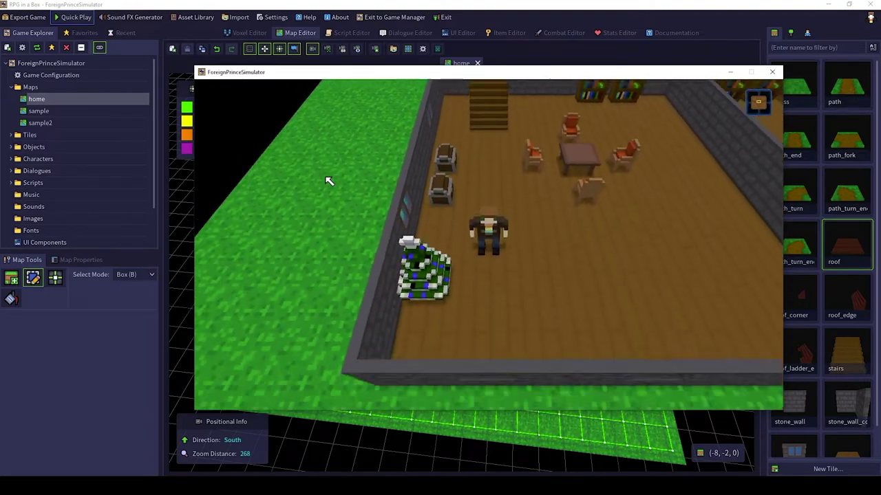
{"action": "key", "text": "Right"}
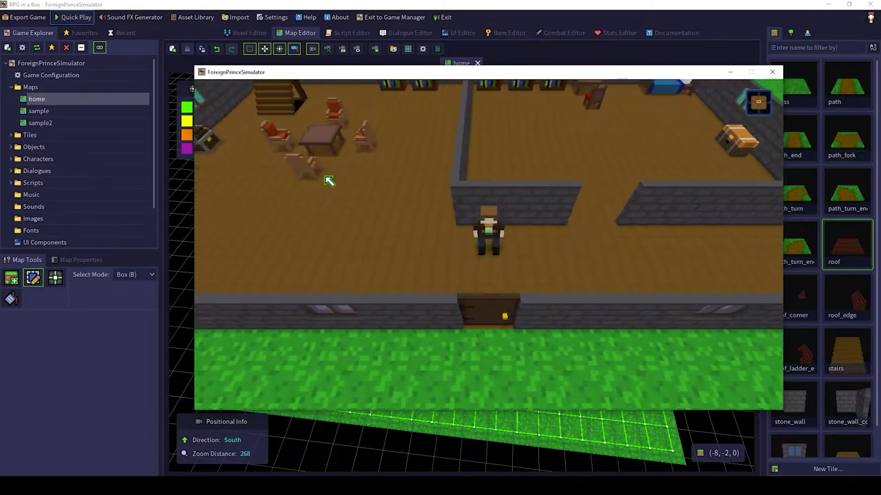
{"action": "key", "text": "Down"}
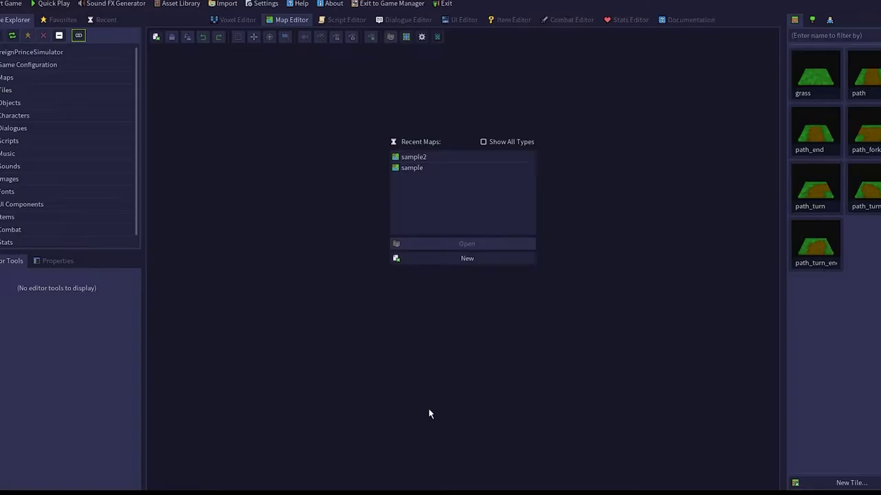
Step: Create a new map named home with a 16x16 tile size
{"action": "left_click", "coordinate": [465, 261]}
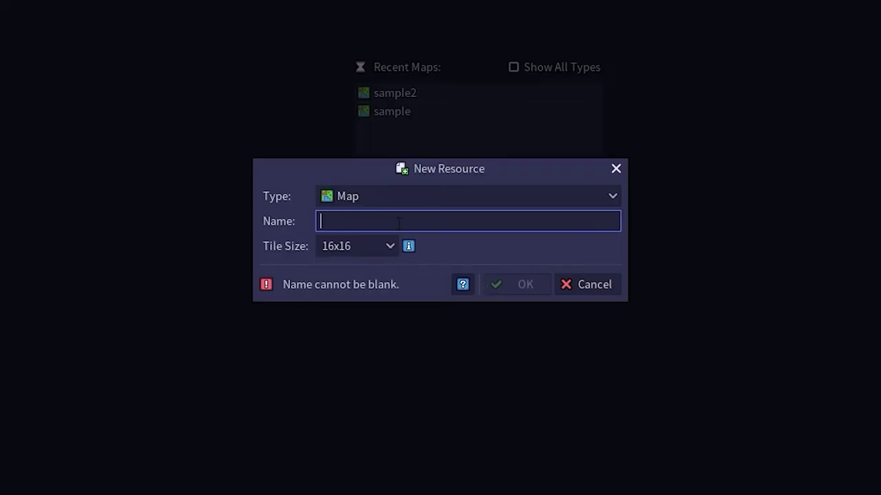
{"action": "type", "text": "home"}
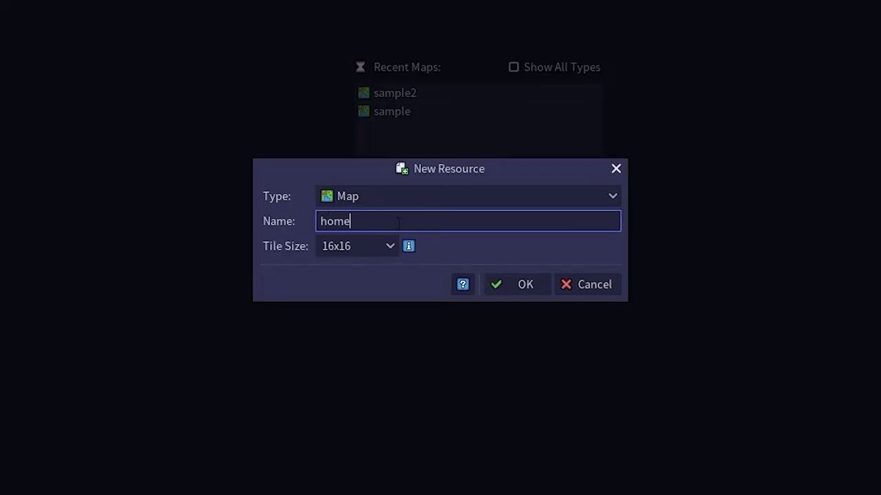
{"action": "left_click", "coordinate": [508, 290]}
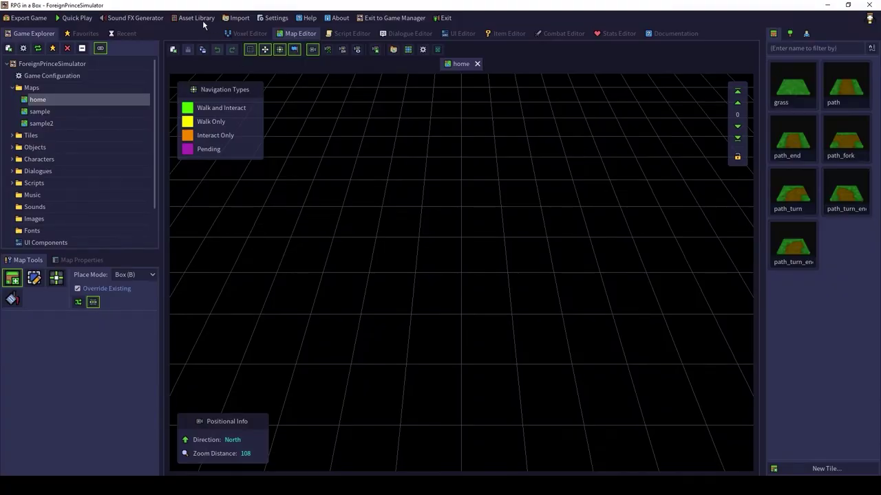
Step: In the asset library, select the fighter_01 character and the roof, roof corner, roof edge and roof ladder models
{"action": "left_click", "coordinate": [202, 20]}
{"action": "left_click", "coordinate": [503, 322]}
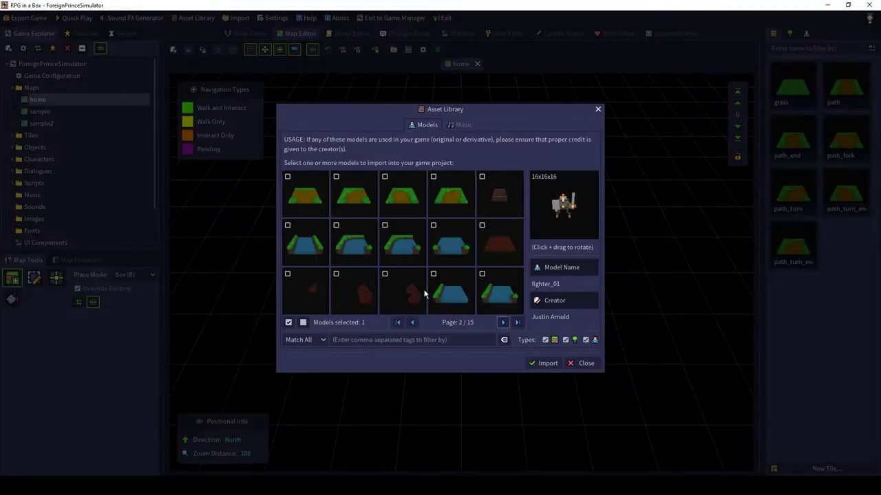
{"action": "left_click", "coordinate": [417, 291]}
{"action": "left_click", "coordinate": [353, 291]}
{"action": "left_click", "coordinate": [305, 291]}
{"action": "left_click", "coordinate": [501, 234]}
Step: Add further house-building tiles and furniture objects to the asset selection from library pages 3 to 6
{"action": "left_click", "coordinate": [502, 322]}
{"action": "left_click", "coordinate": [402, 195]}
{"action": "left_click", "coordinate": [503, 322]}
{"action": "left_click", "coordinate": [499, 195]}
{"action": "left_click", "coordinate": [502, 322]}
{"action": "left_click", "coordinate": [456, 203]}
{"action": "left_click", "coordinate": [502, 322]}
{"action": "left_click", "coordinate": [500, 196]}
{"action": "left_click", "coordinate": [441, 198]}
{"action": "left_click", "coordinate": [402, 196]}
{"action": "left_click", "coordinate": [354, 196]}
{"action": "left_click", "coordinate": [499, 251]}
{"action": "left_click", "coordinate": [304, 292]}
Step: Add ultima_bed and other household objects from asset library page 7 to the selection
{"action": "left_click", "coordinate": [503, 322]}
{"action": "left_click", "coordinate": [354, 243]}
{"action": "left_click", "coordinate": [402, 243]}
{"action": "left_click", "coordinate": [304, 291]}
{"action": "left_click", "coordinate": [499, 291]}
Step: Add the wooden chair models up to chair_07 from the last asset library pages to the selection
{"action": "left_click", "coordinate": [503, 322]}
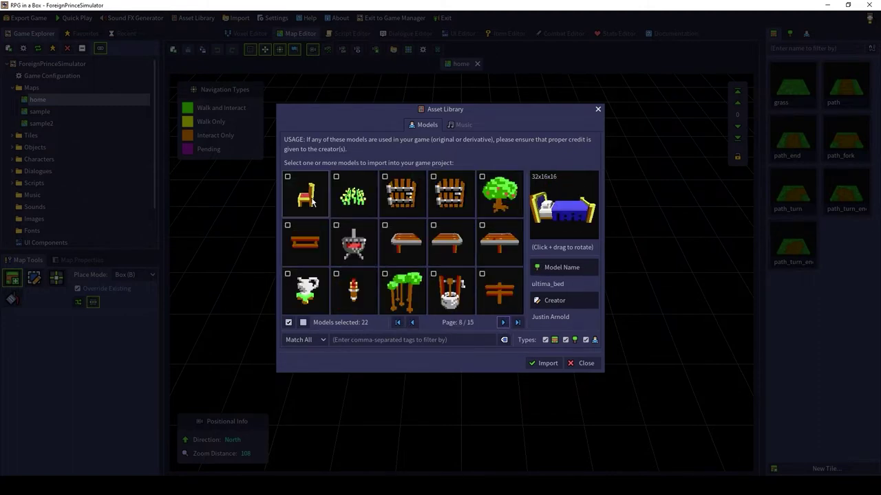
{"action": "left_click", "coordinate": [503, 322]}
{"action": "left_click", "coordinate": [503, 322]}
{"action": "left_click", "coordinate": [503, 322]}
{"action": "double_click", "coordinate": [503, 322]}
{"action": "left_click", "coordinate": [500, 292]}
{"action": "left_click", "coordinate": [450, 292]}
{"action": "left_click", "coordinate": [406, 294]}
{"action": "left_click", "coordinate": [354, 292]}
{"action": "left_click", "coordinate": [503, 323]}
{"action": "left_click", "coordinate": [305, 195]}
{"action": "left_click", "coordinate": [354, 194]}
{"action": "left_click", "coordinate": [503, 322]}
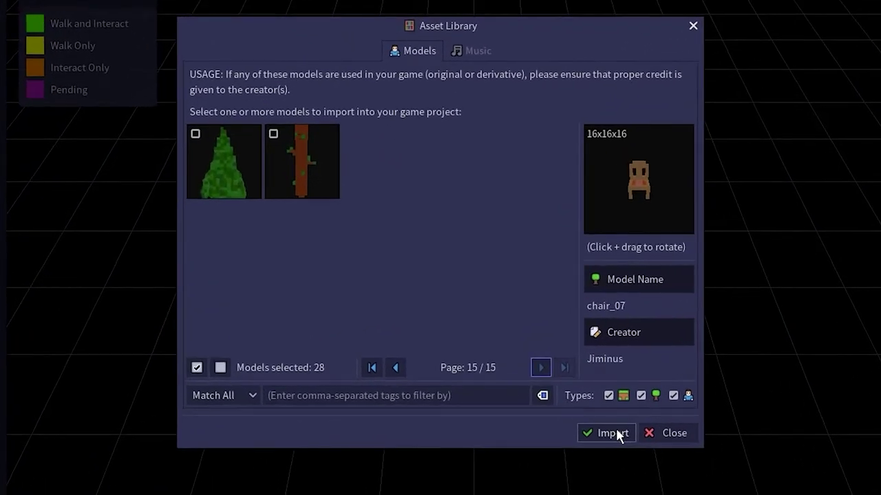
Step: Import all selected models into the project, overwriting the existing models of the same name
{"action": "left_click", "coordinate": [548, 364]}
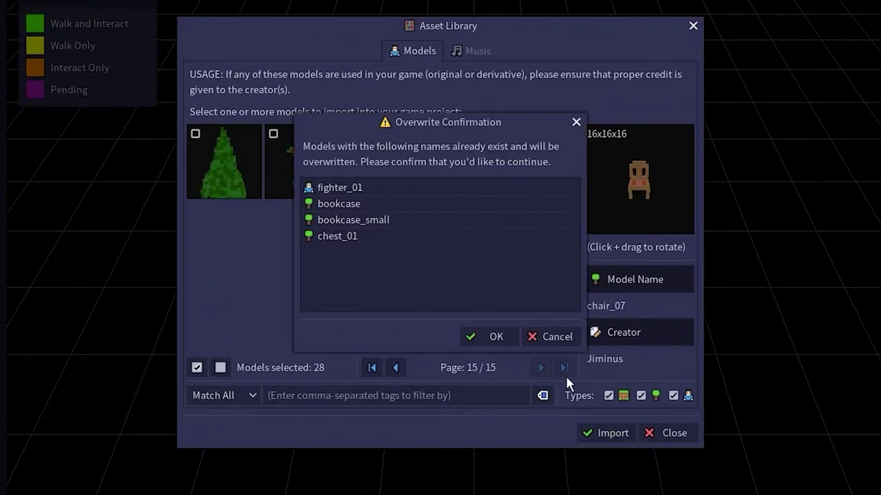
{"action": "left_click", "coordinate": [487, 337]}
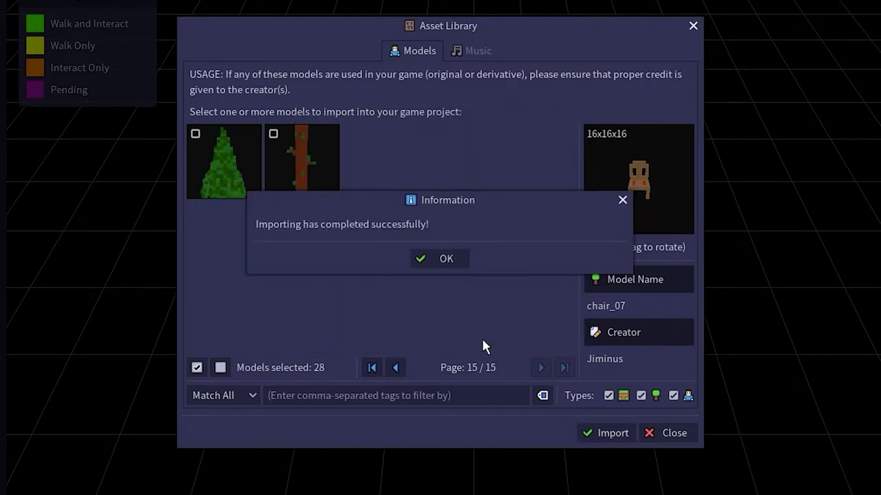
{"action": "left_click", "coordinate": [429, 258]}
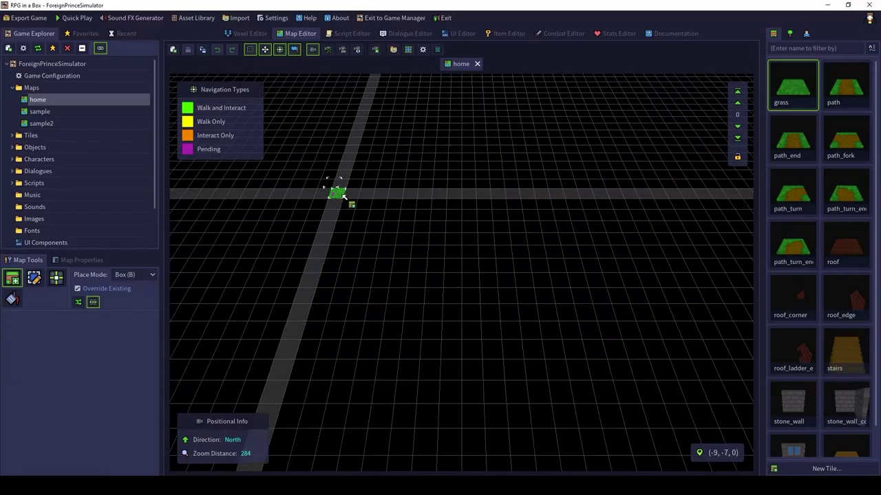
Step: Fill a large rectangle with grass tiles from (-9, -7), and lay a smaller wooden_floor rectangle inside it from (-5, -3)
{"action": "left_click_drag", "start_coordinate": [344, 199], "coordinate": [743, 408]}
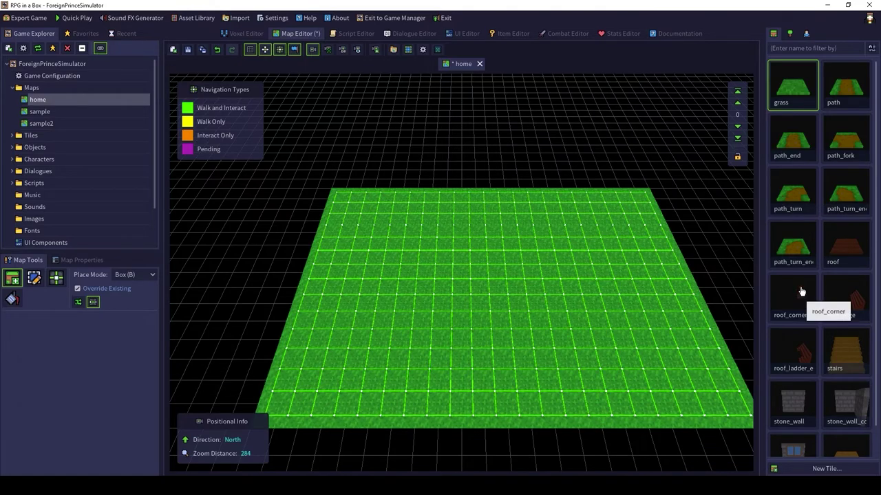
{"action": "scroll", "coordinate": [846, 399], "scroll_direction": "down", "scroll_amount": 1}
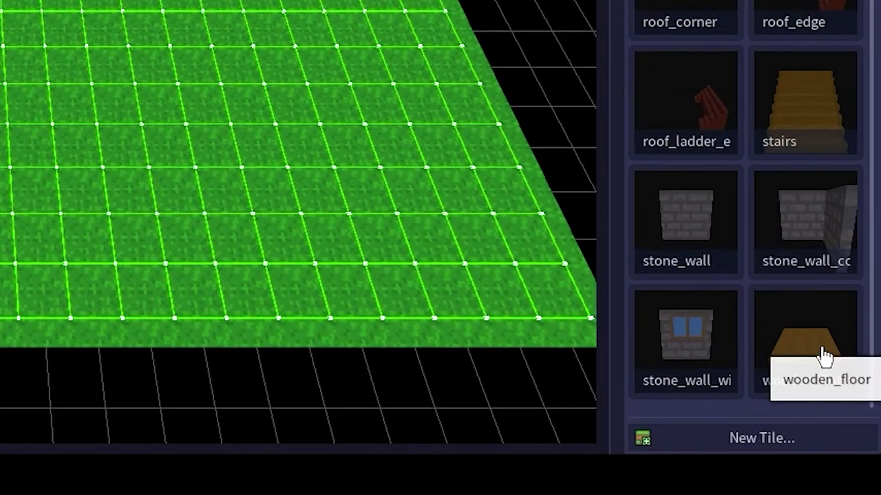
{"action": "left_click", "coordinate": [825, 355]}
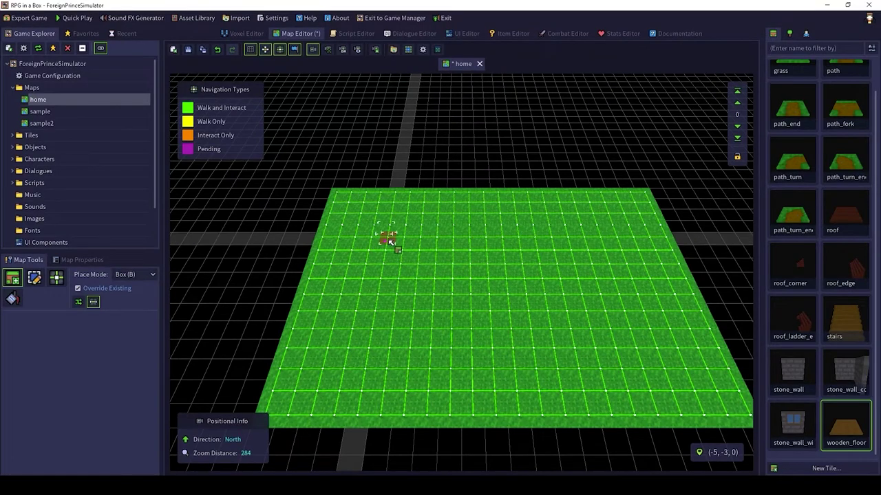
{"action": "left_click_drag", "start_coordinate": [389, 240], "coordinate": [639, 356]}
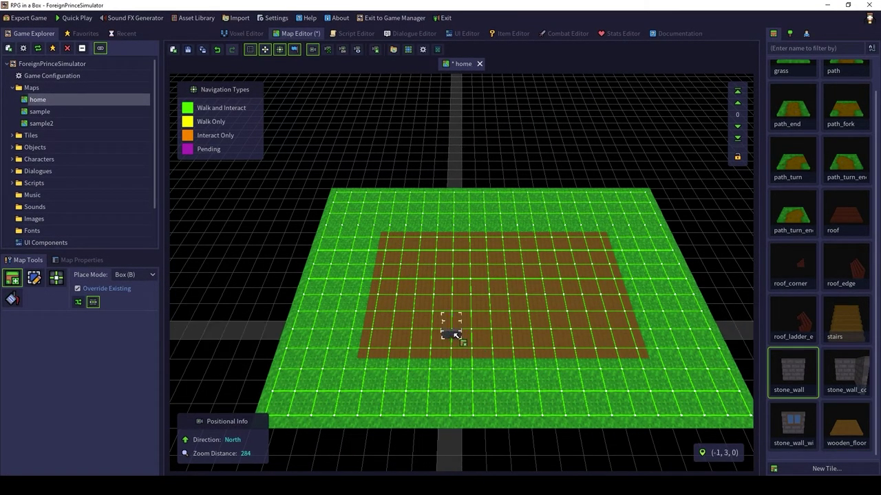
{"action": "left_click_drag", "start_coordinate": [452, 333], "coordinate": [501, 329]}
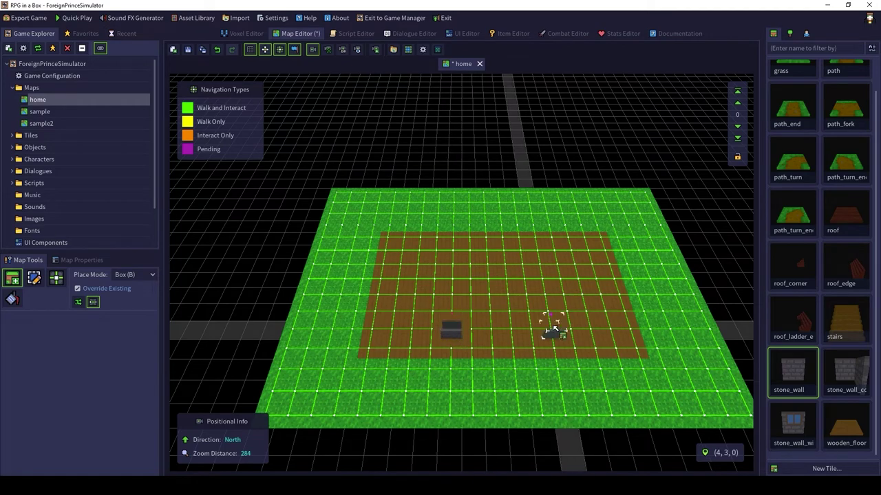
{"action": "scroll", "coordinate": [555, 329], "scroll_direction": "up", "scroll_amount": 4}
{"action": "left_click", "coordinate": [505, 358]}
{"action": "key", "text": "ctrl+z"}
{"action": "key", "text": "ctrl+z"}
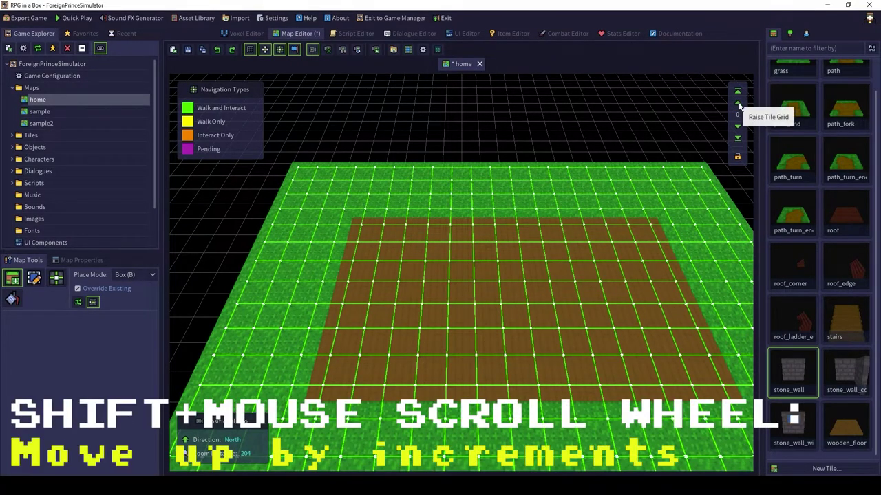
Step: Set the tile grid height to 1 and lock it there
{"action": "left_click", "coordinate": [738, 103]}
{"action": "scroll", "coordinate": [477, 313], "scroll_direction": "down", "scroll_amount": 5, "text": "shift"}
{"action": "scroll", "coordinate": [480, 316], "scroll_direction": "up", "scroll_amount": 2, "text": "shift"}
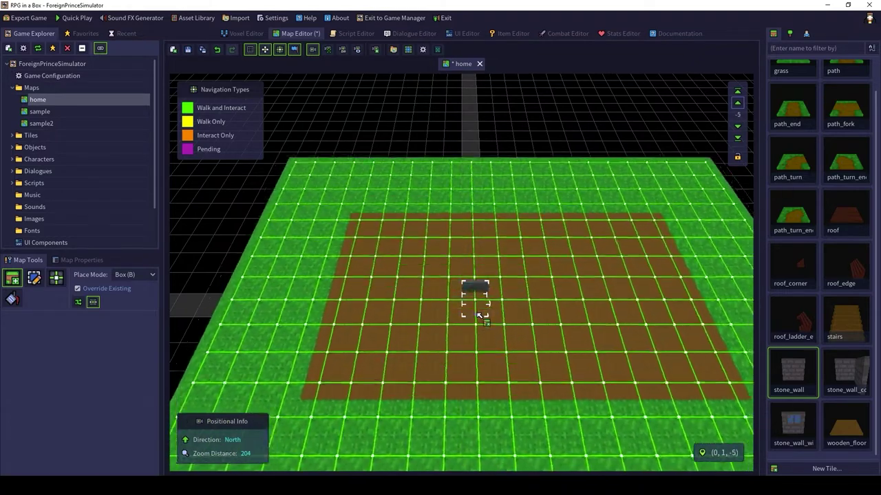
{"action": "scroll", "coordinate": [480, 316], "scroll_direction": "up", "scroll_amount": 3, "text": "shift"}
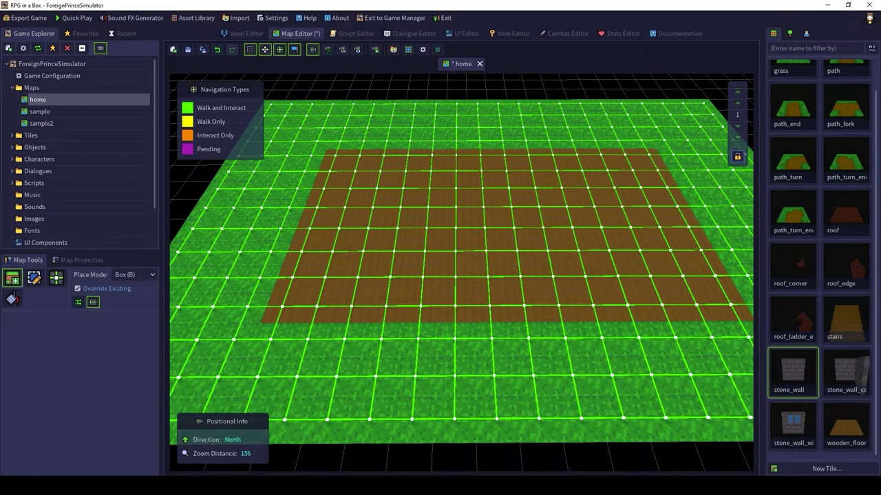
Step: Build stone_wall rows along the wooden floor's edges, rotated to suit each side, plus a partition wall inside the house
{"action": "scroll", "coordinate": [413, 309], "scroll_direction": "down", "scroll_amount": 2}
{"action": "left_click_drag", "start_coordinate": [330, 307], "coordinate": [678, 307]}
{"action": "key", "text": "r"}
{"action": "left_click_drag", "start_coordinate": [308, 277], "coordinate": [616, 163]}
{"action": "key", "text": "r"}
{"action": "key", "text": "r"}
{"action": "left_click_drag", "start_coordinate": [642, 178], "coordinate": [688, 275]}
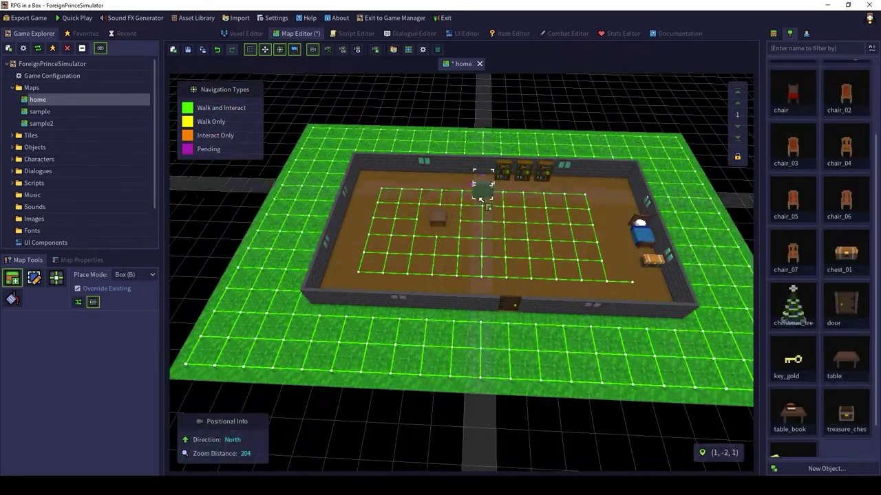
{"action": "left_click_drag", "start_coordinate": [477, 183], "coordinate": [507, 252]}
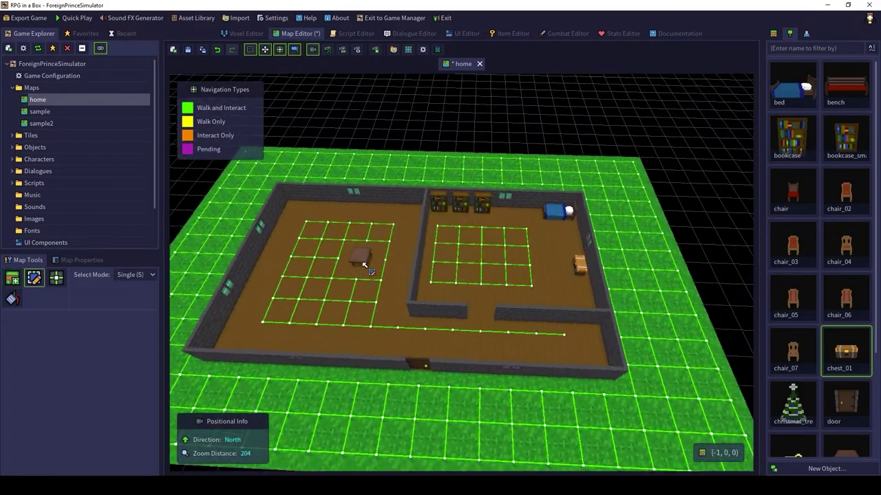
Step: Place chairs around the main room's table and small bookcases against its back wall
{"action": "left_click", "coordinate": [792, 245]}
{"action": "left_click", "coordinate": [384, 256]}
{"action": "left_click", "coordinate": [365, 237]}
{"action": "left_click", "coordinate": [850, 143]}
Step: Place the Christmas tree in the main room's front corner and table_book beside the bedroom bookcases
{"action": "scroll", "coordinate": [820, 248], "scroll_direction": "down", "scroll_amount": 3}
{"action": "left_click", "coordinate": [793, 265]}
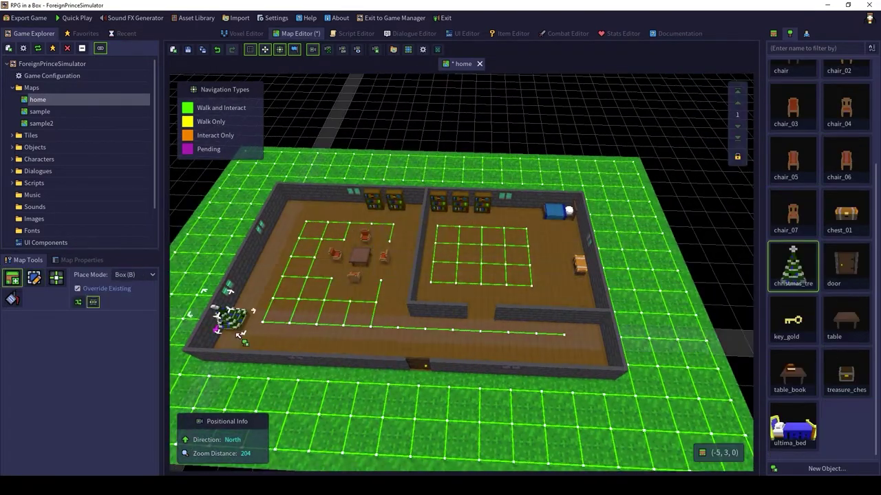
{"action": "left_click", "coordinate": [227, 319]}
{"action": "left_click", "coordinate": [792, 373]}
{"action": "scroll", "coordinate": [876, 398], "scroll_direction": "up", "scroll_amount": 5}
{"action": "scroll", "coordinate": [876, 397], "scroll_direction": "down", "scroll_amount": 5}
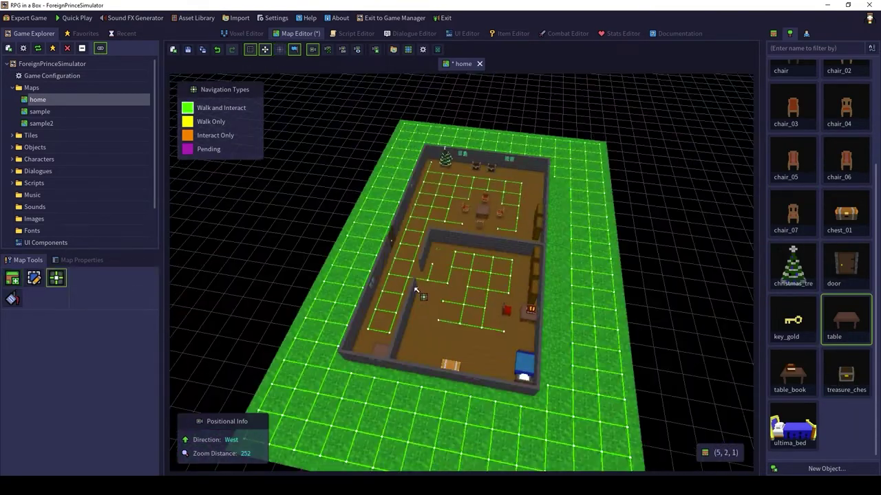
Step: Add Walk and Interact navigation links between the unconnected floor tiles in the bedroom, hallway and main room
{"action": "left_click_drag", "start_coordinate": [415, 288], "coordinate": [485, 329]}
{"action": "left_click_drag", "start_coordinate": [387, 276], "coordinate": [417, 306]}
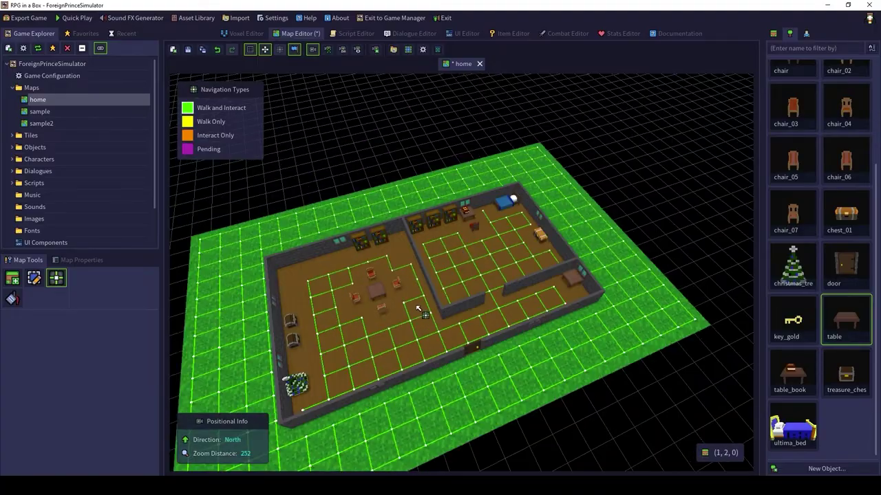
{"action": "left_click_drag", "start_coordinate": [335, 253], "coordinate": [328, 267]}
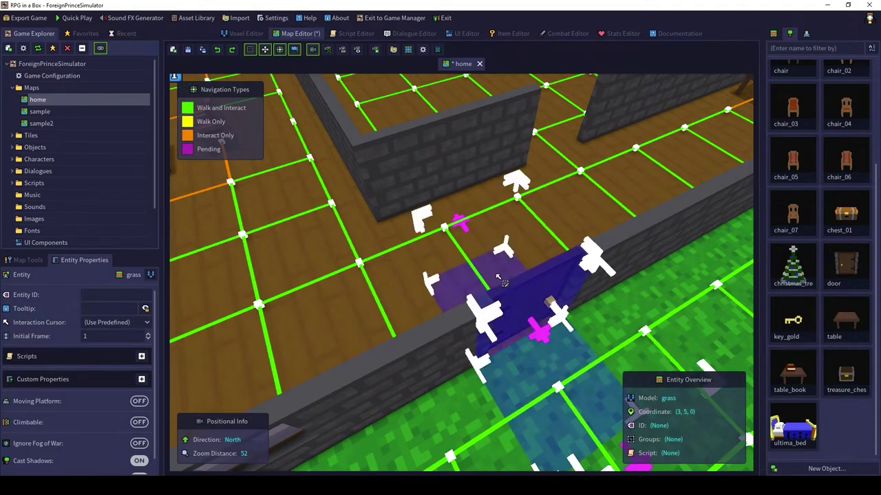
Step: Select the front door with its adjoining tiles and turn it into a working door with Create Door
{"action": "mouse_move", "coordinate": [493, 272]}
{"action": "left_mouse_down"}
{"action": "mouse_move", "coordinate": [463, 242]}
{"action": "mouse_move", "coordinate": [470, 252]}
{"action": "left_mouse_up"}
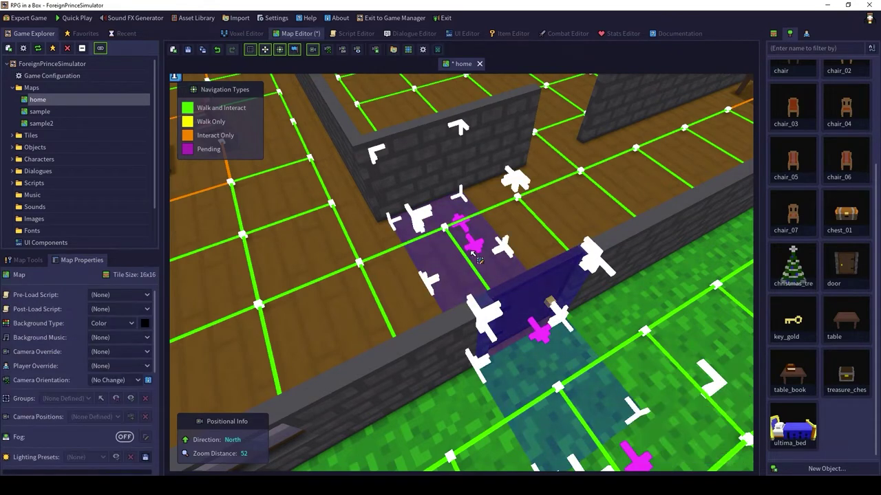
{"action": "right_click", "coordinate": [525, 303]}
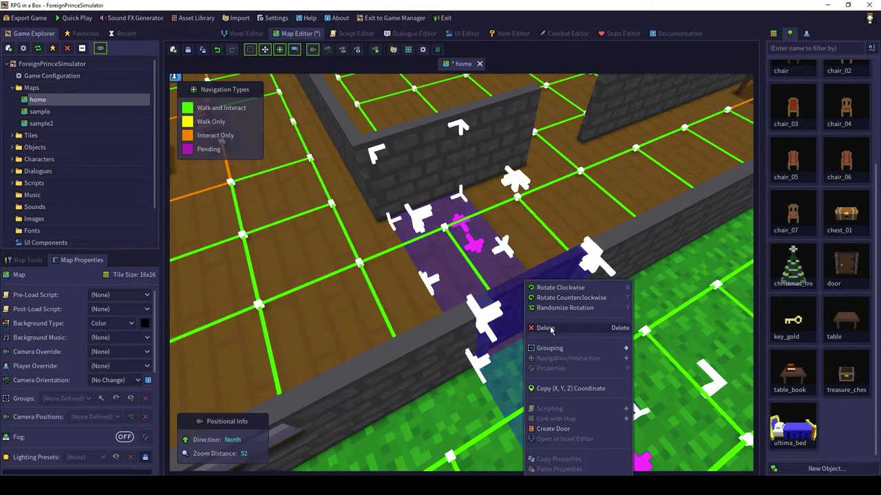
{"action": "left_click", "coordinate": [554, 428]}
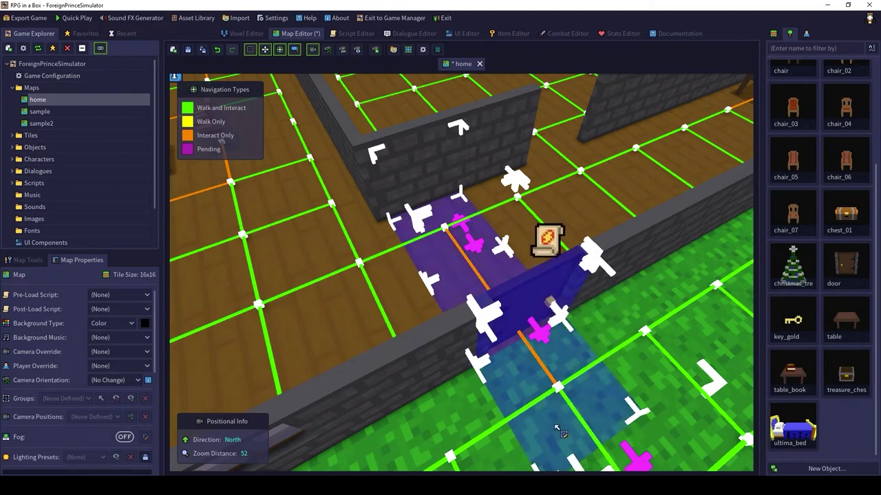
{"action": "left_click", "coordinate": [644, 329]}
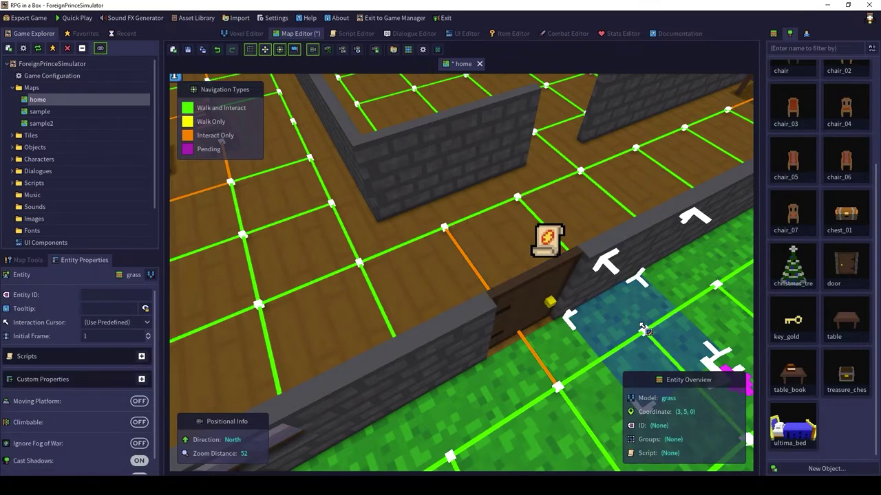
{"action": "scroll", "coordinate": [644, 329], "scroll_direction": "down", "scroll_amount": 10}
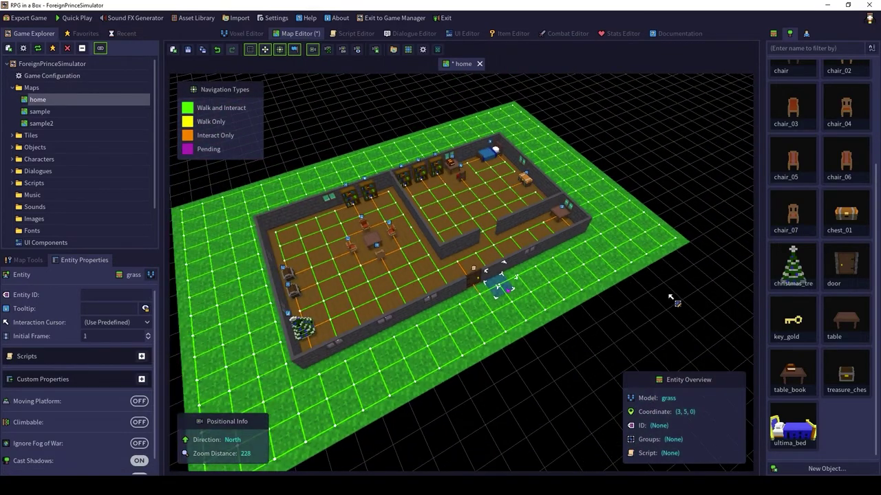
{"action": "middle_click_drag", "start_coordinate": [624, 302], "coordinate": [582, 311]}
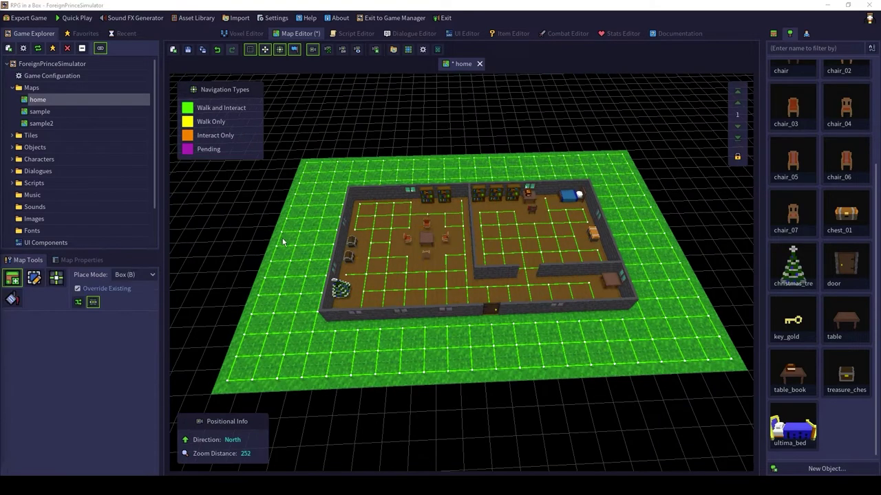
{"action": "left_click", "coordinate": [489, 234]}
{"action": "scroll", "coordinate": [489, 235], "scroll_direction": "up", "scroll_amount": 3}
{"action": "scroll", "coordinate": [473, 203], "scroll_direction": "up", "scroll_amount": 8}
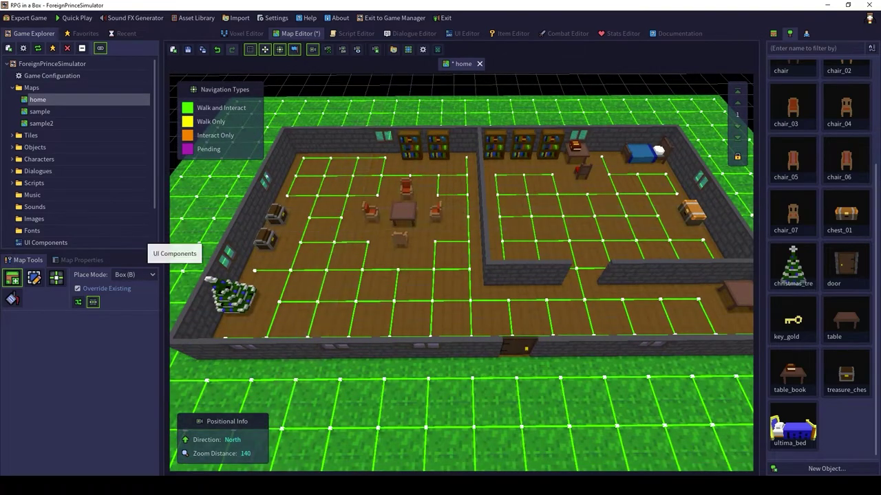
Step: Give the main room's two bookcases the tooltips Bookshelf and Schoomshelf
{"action": "left_click", "coordinate": [34, 277]}
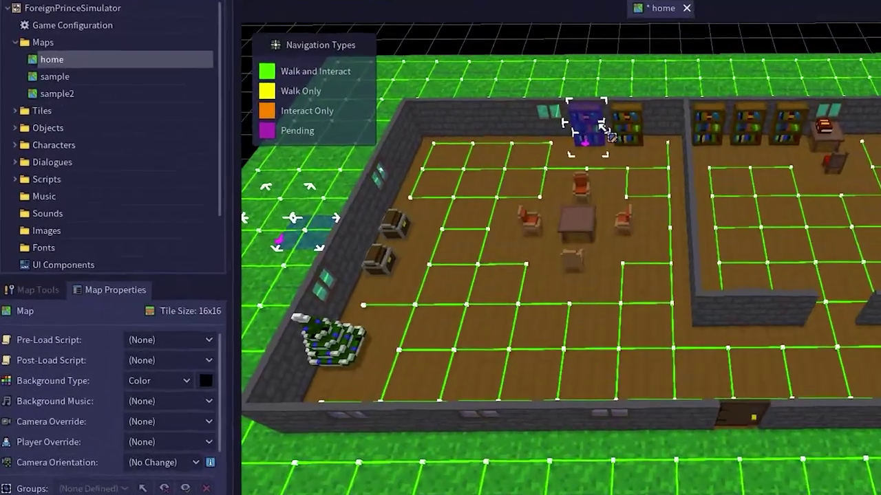
{"action": "left_click", "coordinate": [179, 138]}
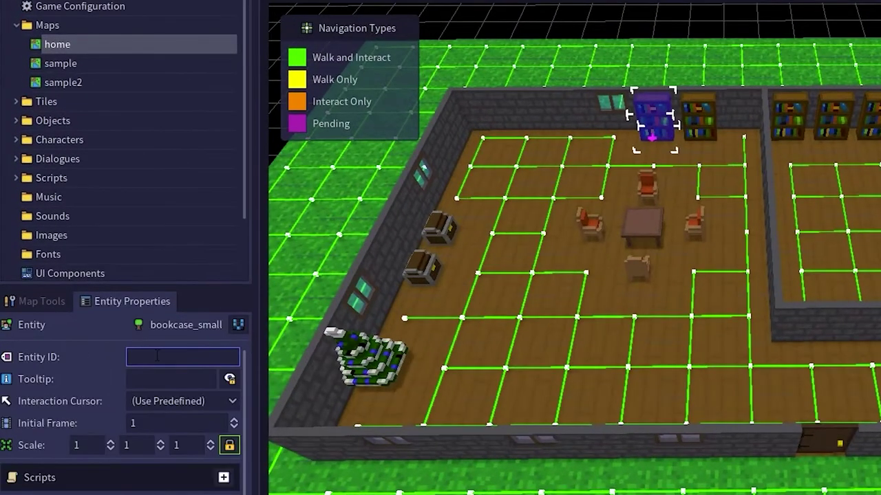
{"action": "left_click", "coordinate": [187, 382]}
{"action": "type", "text": "Bookshelf"}
{"action": "double_click", "coordinate": [165, 378]}
{"action": "type", "text": "Schoomshelf"}
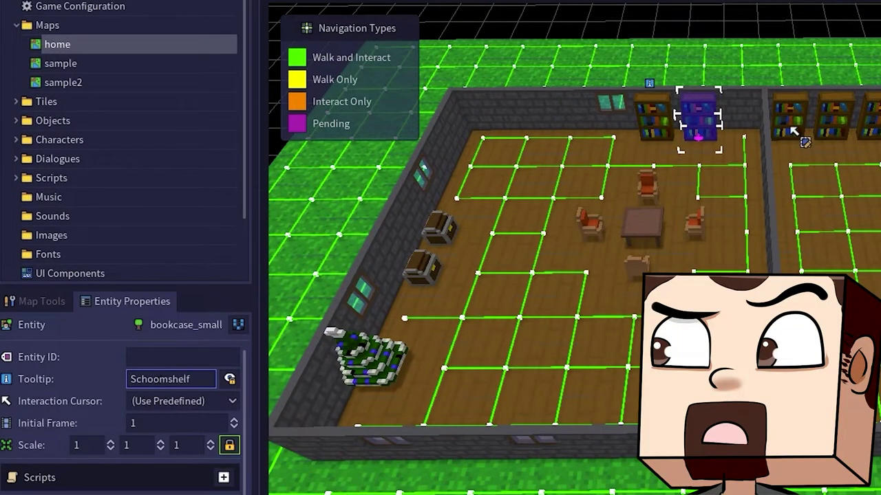
Step: Set the tooltip Look.. shelf! on the bedroom's first bookcase and Read things now on its last bookcase
{"action": "left_click", "coordinate": [795, 131]}
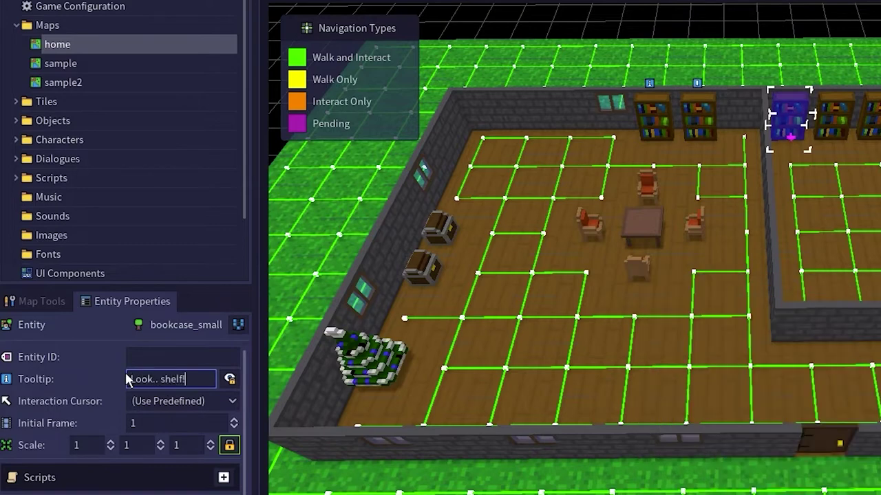
{"action": "left_click", "coordinate": [855, 132]}
{"action": "left_click", "coordinate": [170, 379]}
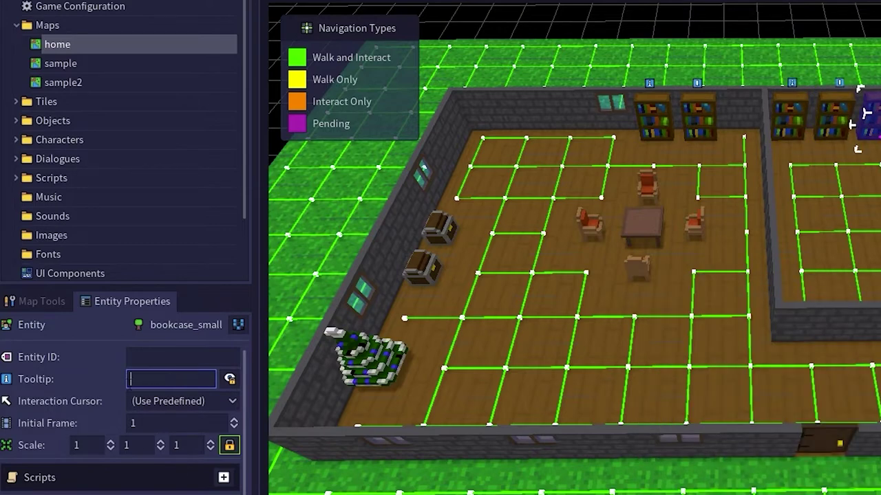
{"action": "type", "text": "Read things now"}
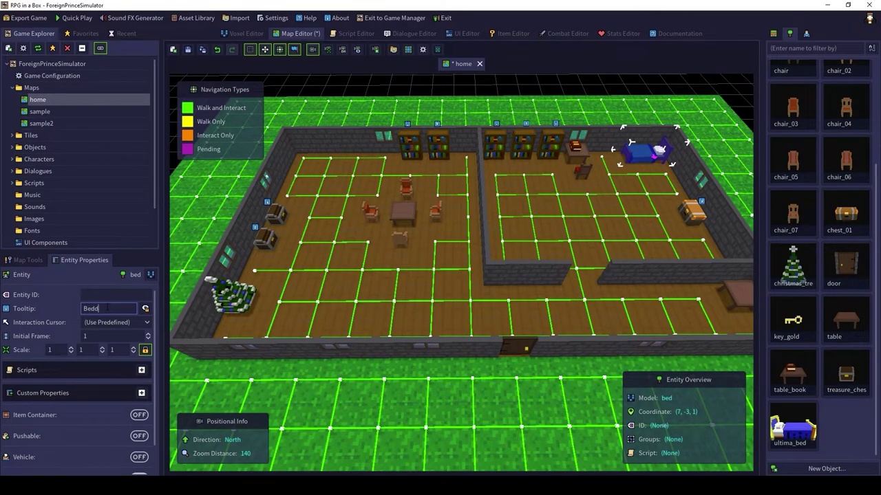
Step: Give the bedroom chair and the four chairs around the main room's table the tooltip Chair
{"action": "type", "text": "hair-y"}
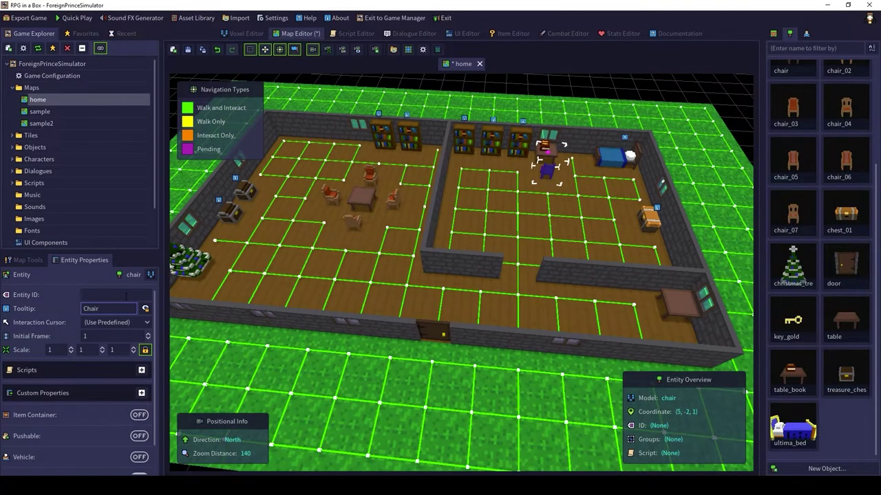
{"action": "left_click", "coordinate": [395, 207]}
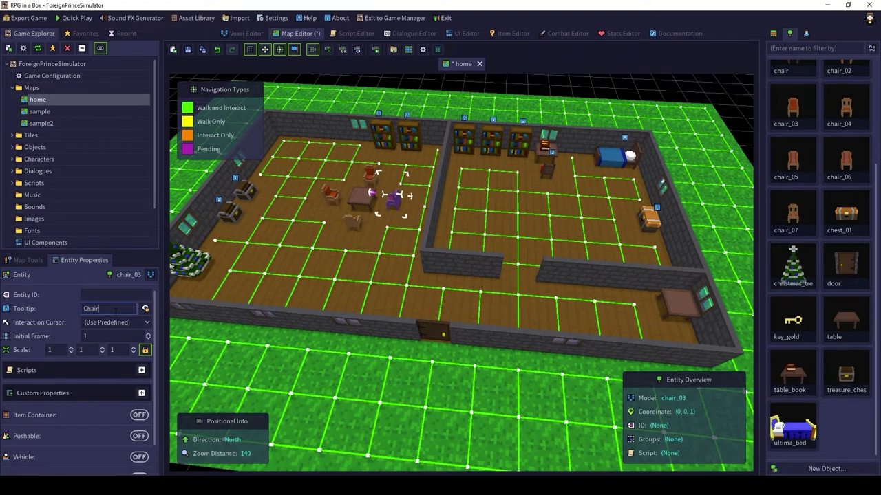
{"action": "type", "text": "Chair"}
{"action": "key", "text": "ctrl+c"}
{"action": "left_click", "coordinate": [348, 225]}
{"action": "left_click", "coordinate": [104, 308]}
{"action": "key", "text": "ctrl+v"}
{"action": "left_click", "coordinate": [329, 195]}
{"action": "left_click", "coordinate": [103, 308]}
{"action": "key", "text": "ctrl+v"}
{"action": "left_click", "coordinate": [371, 177]}
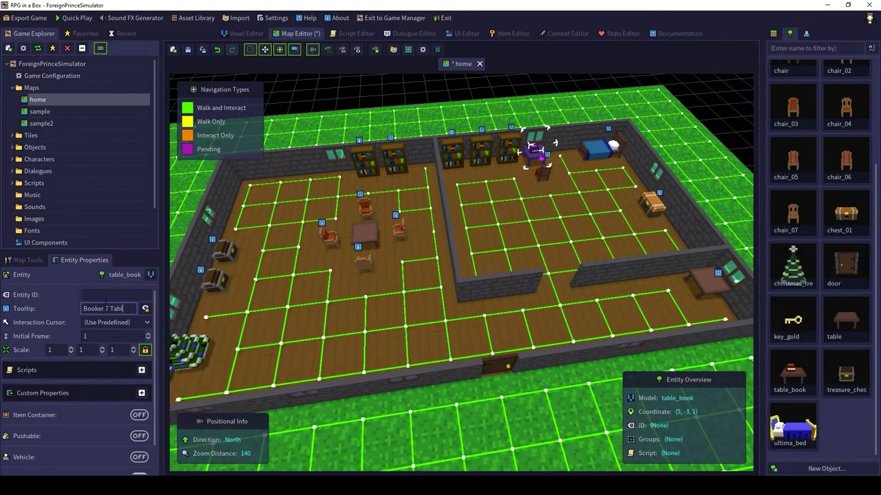
Step: Connect the furniture to its neighbouring floor tiles with Interact Only navigation links and save the map
{"action": "left_click", "coordinate": [369, 236]}
{"action": "middle_click_drag", "start_coordinate": [464, 338], "coordinate": [497, 337]}
{"action": "left_click", "coordinate": [214, 135]}
{"action": "mouse_move", "coordinate": [325, 269]}
{"action": "left_mouse_down"}
{"action": "mouse_move", "coordinate": [360, 285]}
{"action": "mouse_move", "coordinate": [397, 245]}
{"action": "left_mouse_up"}
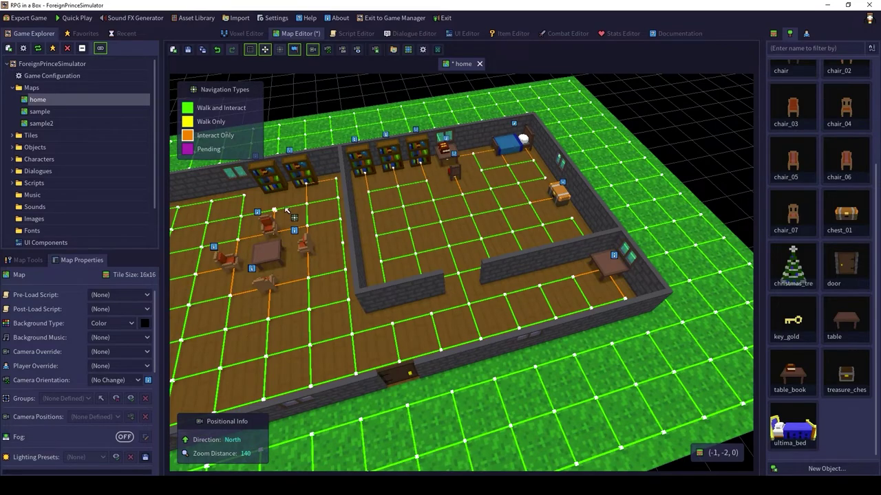
{"action": "key", "text": "a"}
{"action": "key", "text": "a"}
{"action": "key", "text": "s"}
{"action": "key", "text": "q"}
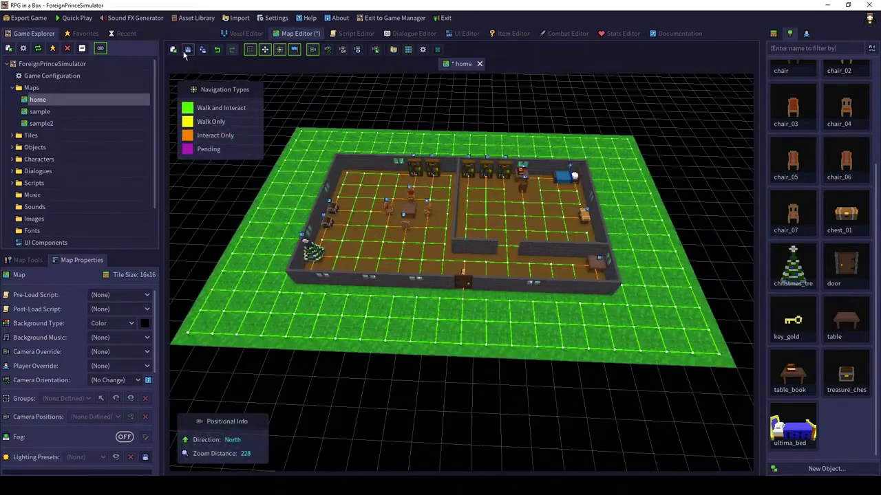
{"action": "left_click", "coordinate": [185, 53]}
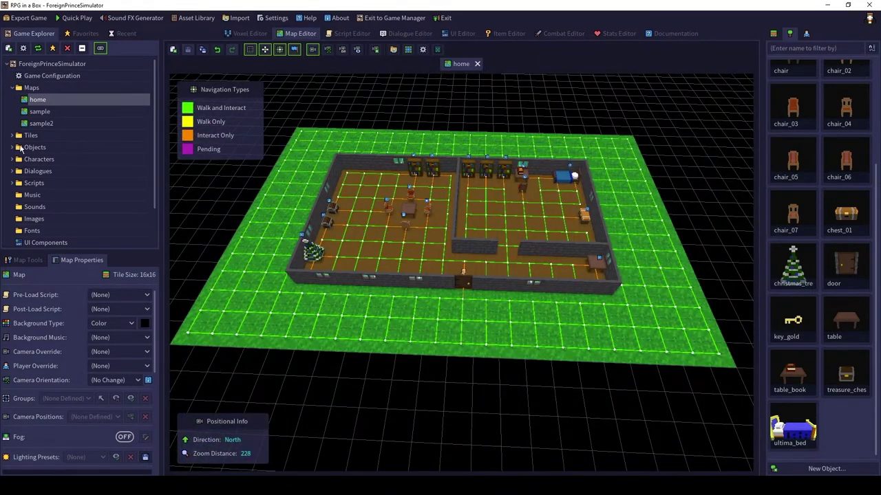
Step: Edit the startup script's code so load_map loads the home map, and apply and save the change
{"action": "left_click", "coordinate": [28, 183]}
{"action": "left_click", "coordinate": [13, 183]}
{"action": "double_click", "coordinate": [39, 194]}
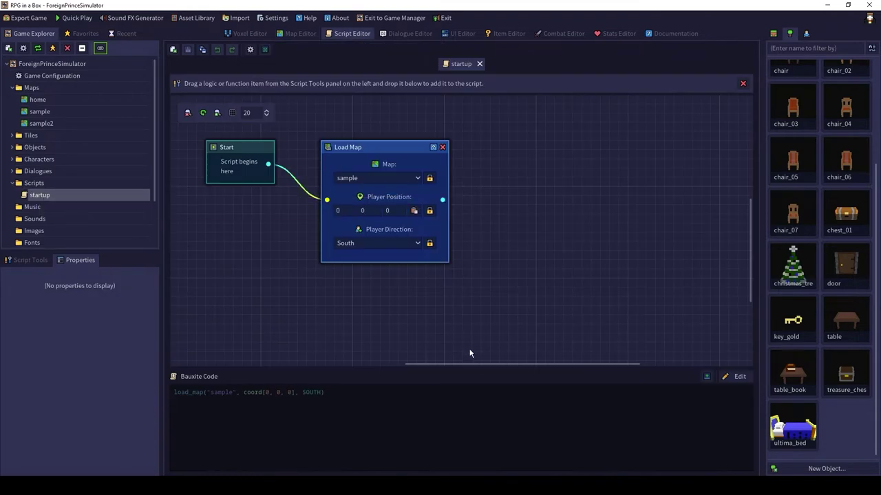
{"action": "left_click_drag", "start_coordinate": [470, 364], "coordinate": [482, 94]}
{"action": "left_click", "coordinate": [736, 104]}
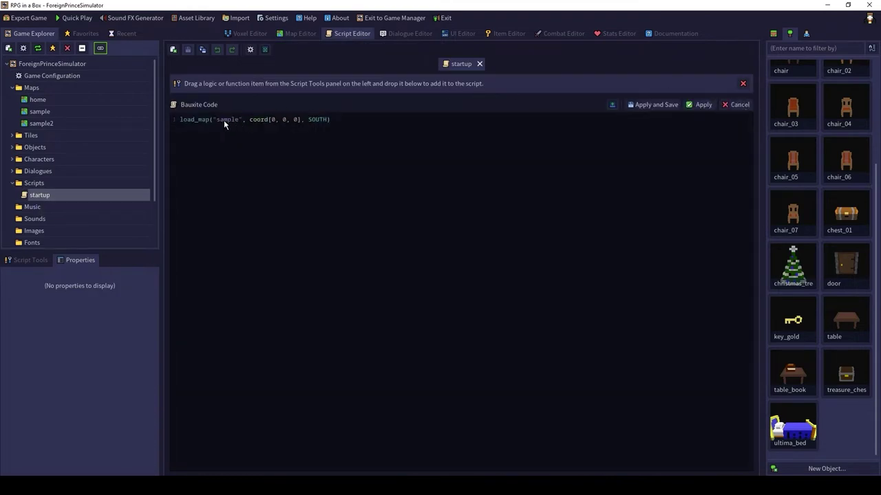
{"action": "type", "text": "home"}
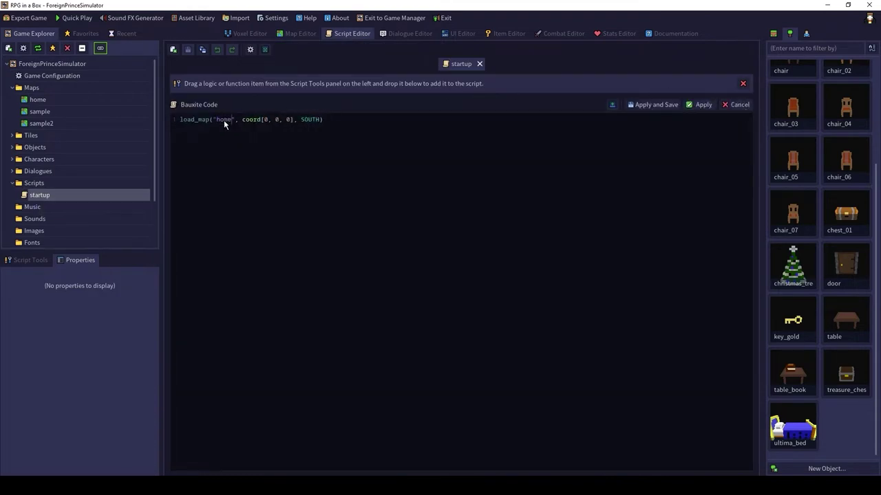
{"action": "left_click", "coordinate": [665, 105]}
Step: Playtest the game and walk the character from the main room through the hallway into the bedroom
{"action": "left_click", "coordinate": [86, 21]}
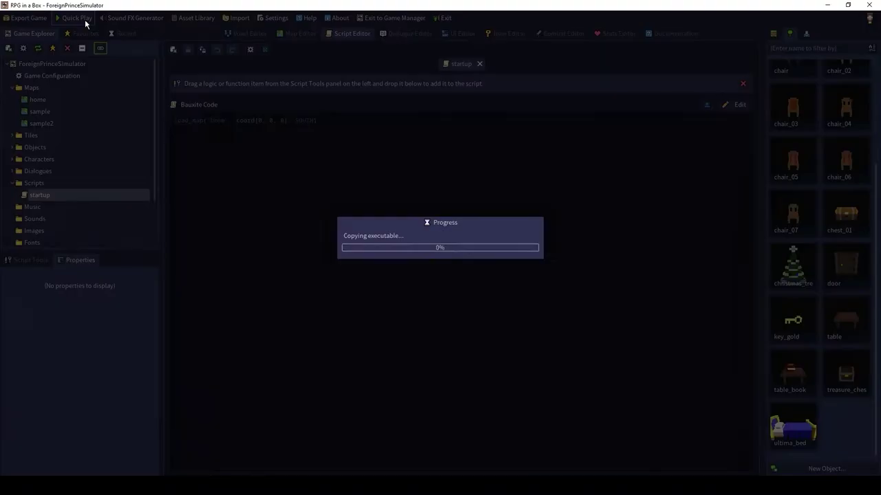
{"action": "left_click", "coordinate": [253, 176]}
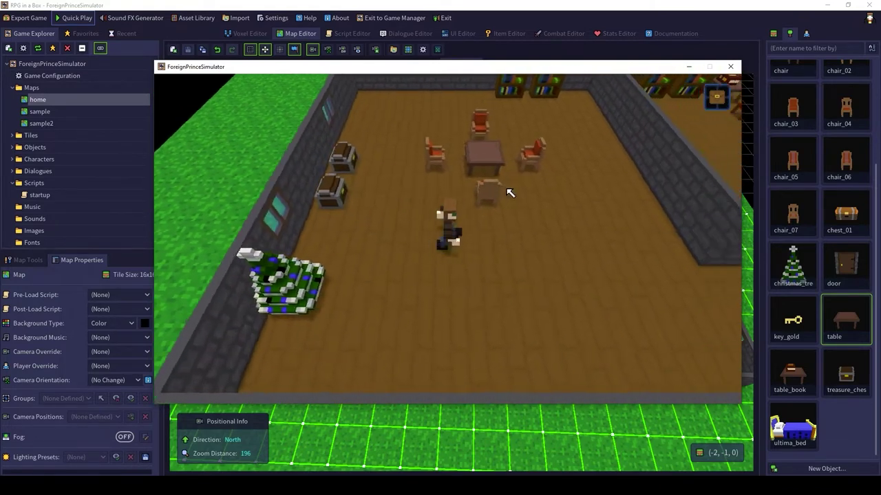
{"action": "left_click", "coordinate": [658, 248]}
{"action": "left_click", "coordinate": [462, 319]}
{"action": "left_click", "coordinate": [451, 366]}
{"action": "left_click", "coordinate": [449, 145]}
{"action": "left_click", "coordinate": [540, 194]}
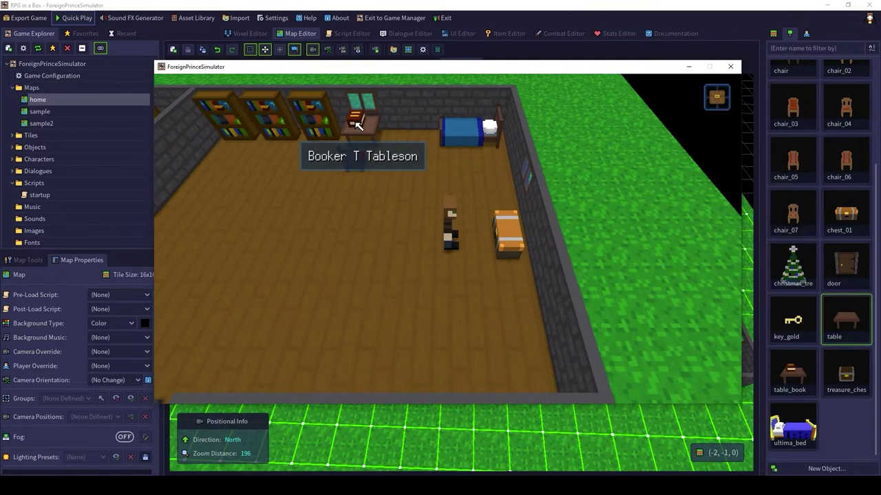
Step: Check the furniture tooltips, walk the character back towards the front door, and close the playtest
{"action": "left_click", "coordinate": [357, 125]}
{"action": "left_click", "coordinate": [309, 284]}
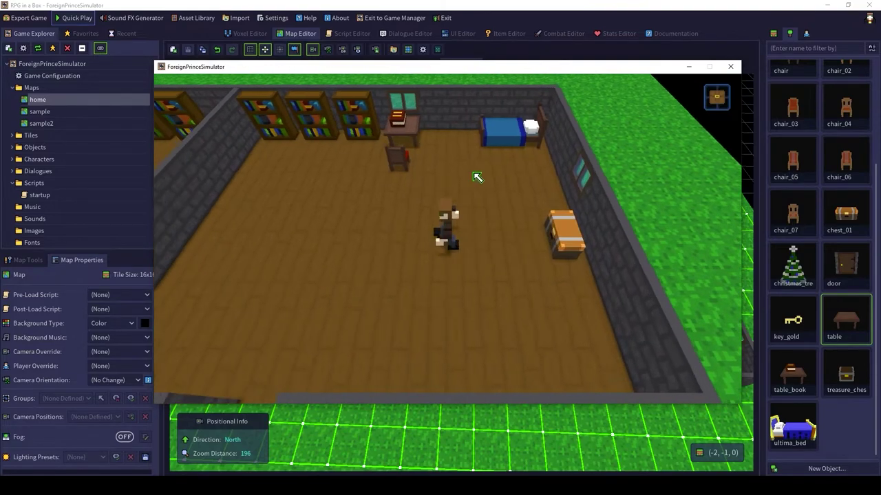
{"action": "left_click", "coordinate": [242, 202]}
{"action": "scroll", "coordinate": [413, 295], "scroll_direction": "down", "scroll_amount": 5}
{"action": "middle_click_drag", "start_coordinate": [416, 295], "coordinate": [439, 298]}
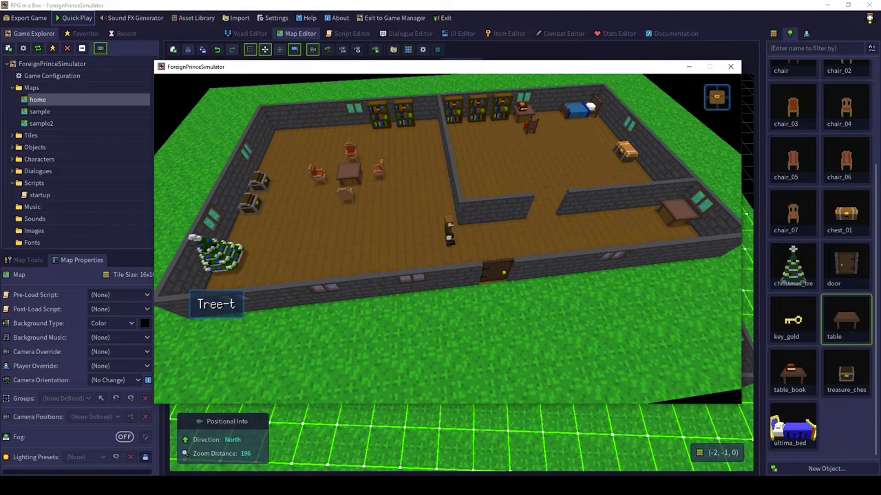
{"action": "left_click", "coordinate": [730, 67]}
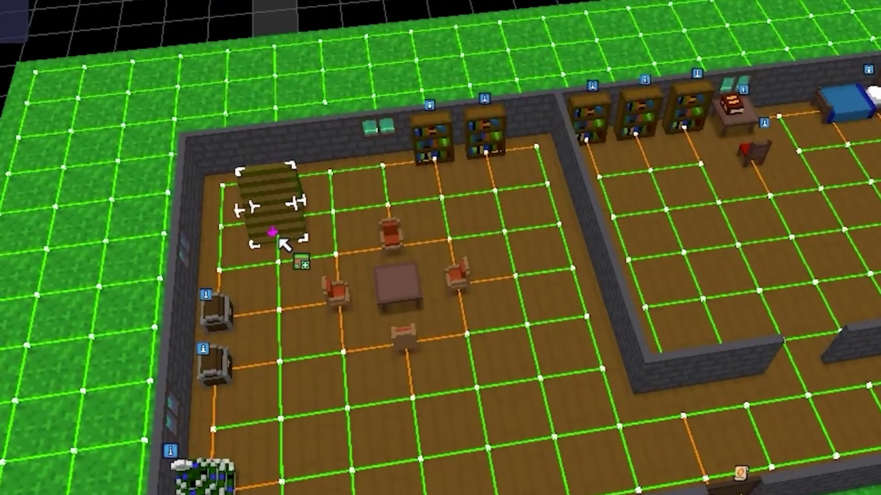
Step: Place the stairs tile in the back-left corner of the main room
{"action": "left_click", "coordinate": [283, 244]}
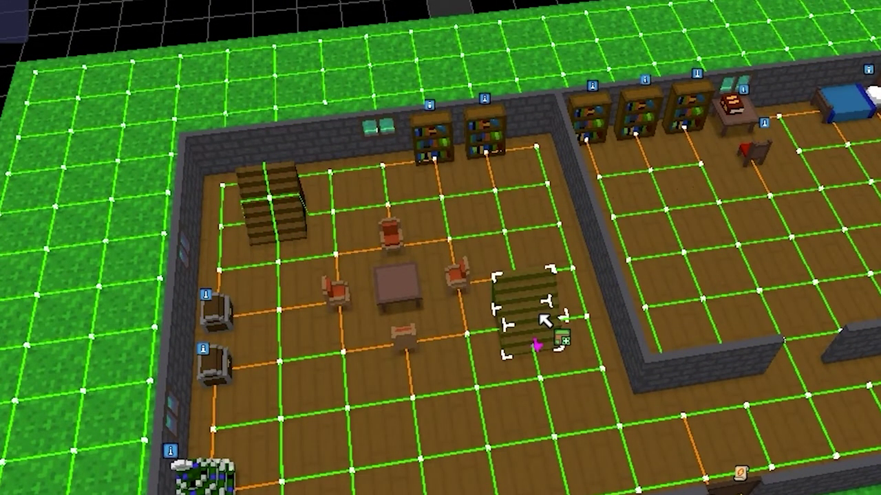
{"action": "right_click", "coordinate": [541, 316]}
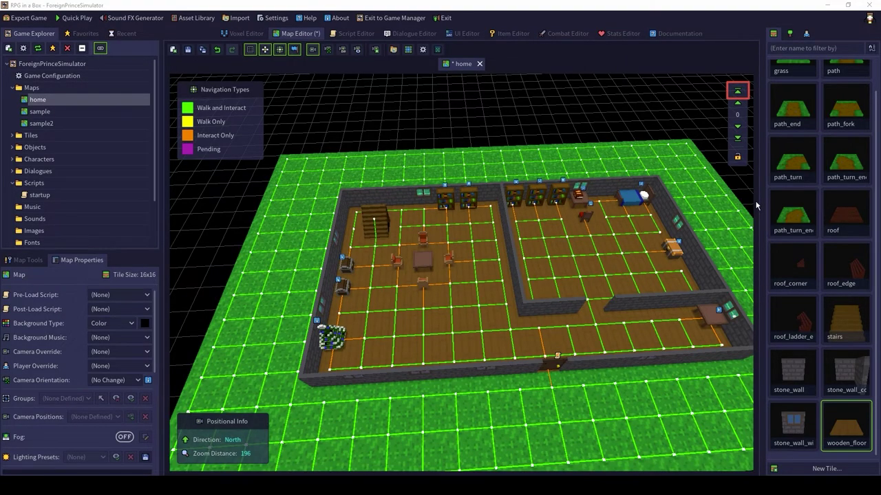
Step: Raise the grid to height 17 and cover the house with wooden_floor tiles, leaving an opening above the stairs
{"action": "left_click", "coordinate": [738, 92]}
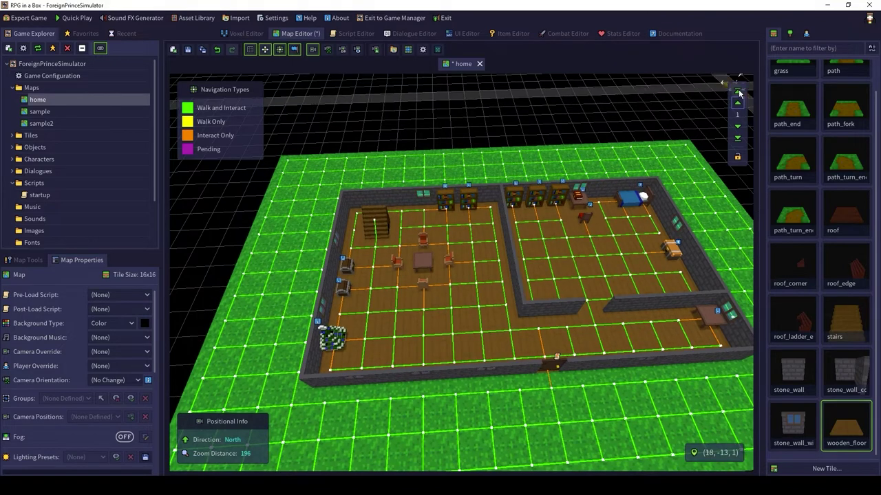
{"action": "left_click", "coordinate": [738, 92]}
{"action": "scroll", "coordinate": [511, 206], "scroll_direction": "up", "scroll_amount": 3, "text": "ctrl"}
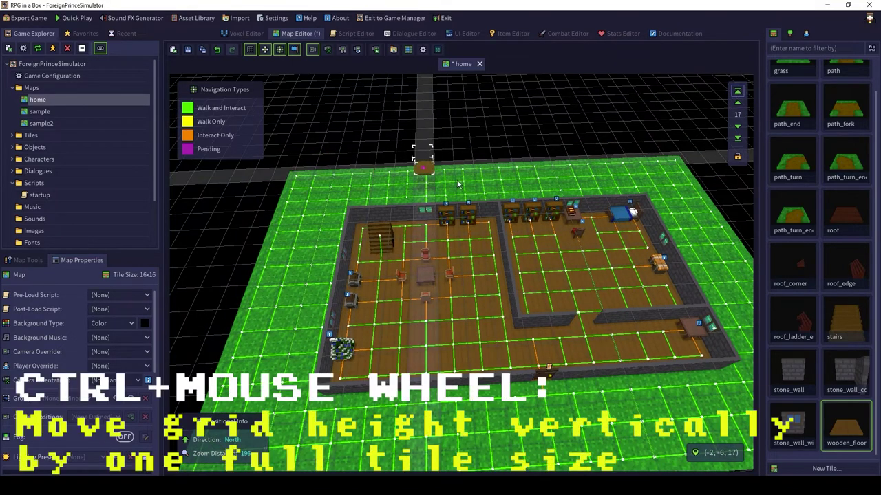
{"action": "scroll", "coordinate": [511, 206], "scroll_direction": "down", "scroll_amount": 3, "text": "ctrl"}
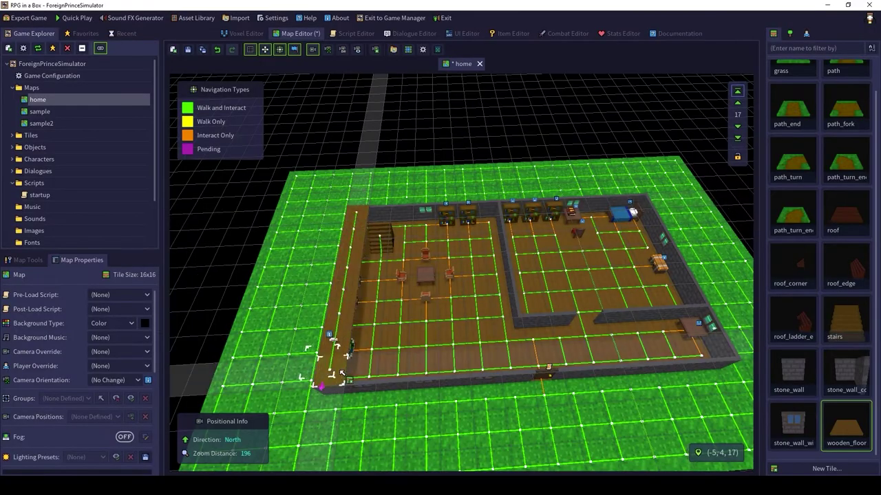
{"action": "mouse_move", "coordinate": [342, 373]}
{"action": "left_mouse_down"}
{"action": "mouse_move", "coordinate": [684, 267]}
{"action": "mouse_move", "coordinate": [419, 208]}
{"action": "mouse_move", "coordinate": [517, 213]}
{"action": "left_mouse_up"}
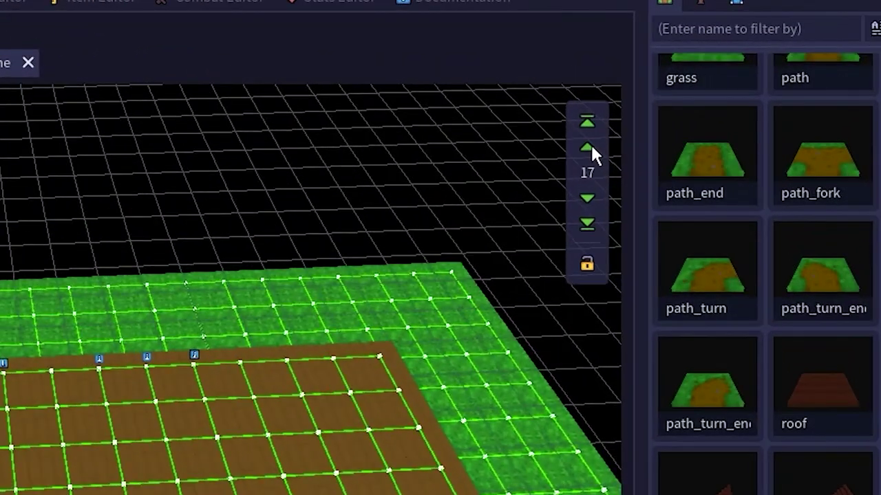
Step: Raise the grid to height 18 and build stone_wall tiles around the upper floor's edge
{"action": "left_click", "coordinate": [589, 147]}
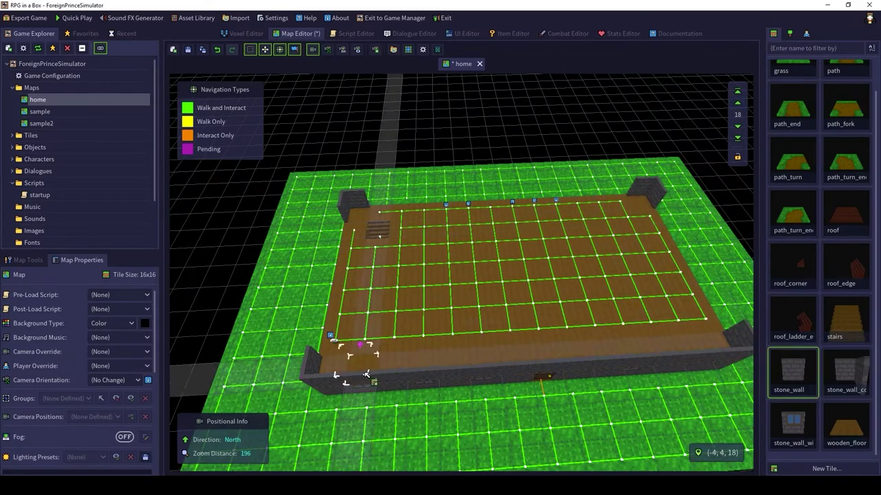
{"action": "left_click_drag", "start_coordinate": [329, 353], "coordinate": [351, 209]}
{"action": "mouse_move", "coordinate": [371, 205]}
{"action": "left_mouse_down"}
{"action": "mouse_move", "coordinate": [606, 197]}
{"action": "mouse_move", "coordinate": [692, 316]}
{"action": "left_mouse_up"}
Step: Replace sections of the upper storey's outer walls with stone window wall tiles
{"action": "left_click", "coordinate": [792, 424]}
{"action": "left_click", "coordinate": [487, 361]}
{"action": "left_click", "coordinate": [427, 368]}
{"action": "left_click", "coordinate": [356, 373]}
{"action": "left_click", "coordinate": [421, 196]}
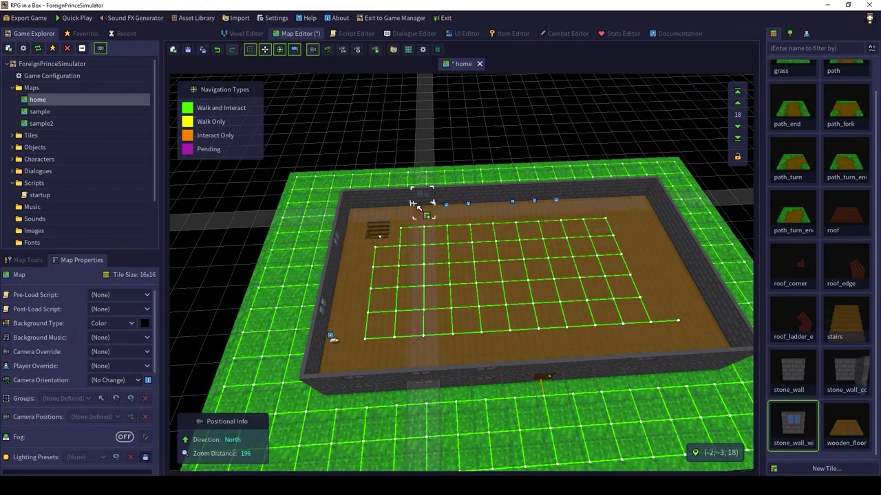
{"action": "left_click", "coordinate": [677, 234]}
{"action": "left_click", "coordinate": [698, 288]}
Step: Add Walk and Interact navigation links to the upper floor's edge tiles and the stairs, and save the map
{"action": "key", "text": "n"}
{"action": "middle_click_drag", "start_coordinate": [365, 313], "coordinate": [559, 343]}
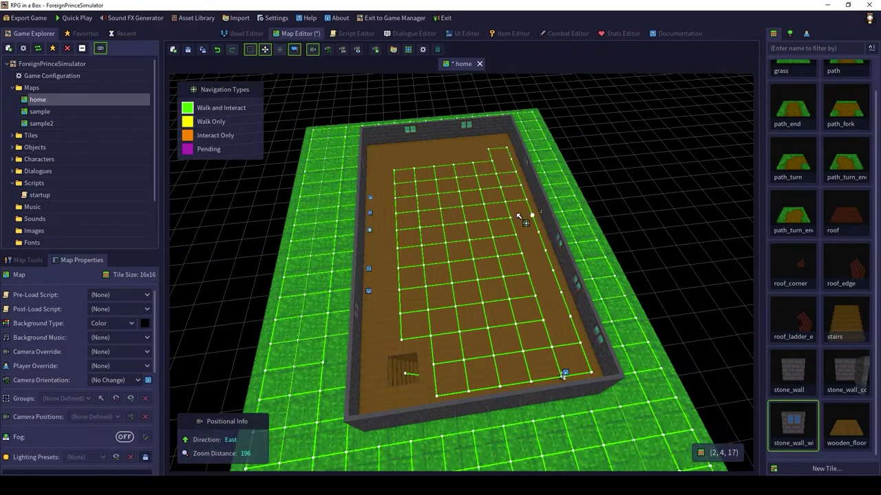
{"action": "key", "text": "e"}
{"action": "key", "text": "e"}
{"action": "key", "text": "e"}
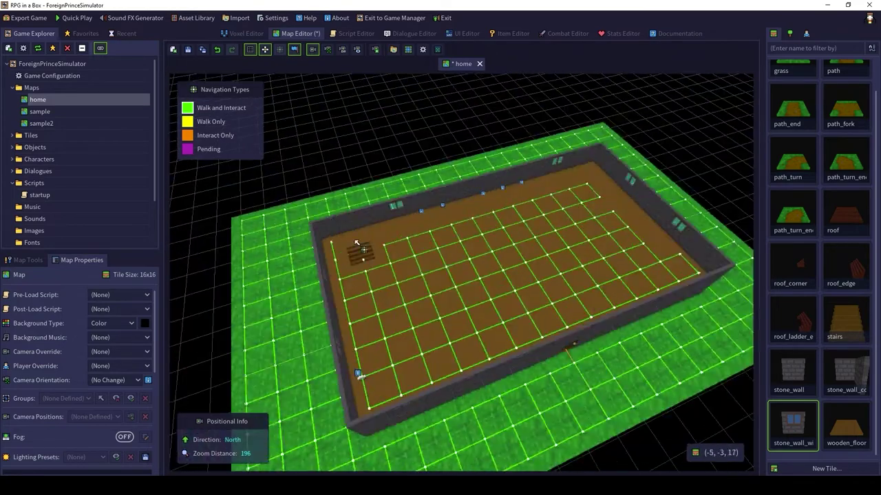
{"action": "mouse_move", "coordinate": [356, 242]}
{"action": "left_mouse_down"}
{"action": "mouse_move", "coordinate": [629, 205]}
{"action": "mouse_move", "coordinate": [585, 172]}
{"action": "mouse_move", "coordinate": [480, 215]}
{"action": "left_mouse_up"}
{"action": "key", "text": "q"}
{"action": "key", "text": "e"}
{"action": "key", "text": "e"}
{"action": "key", "text": "e"}
{"action": "scroll", "coordinate": [603, 235], "scroll_direction": "up", "scroll_amount": 2}
{"action": "left_click", "coordinate": [188, 49]}
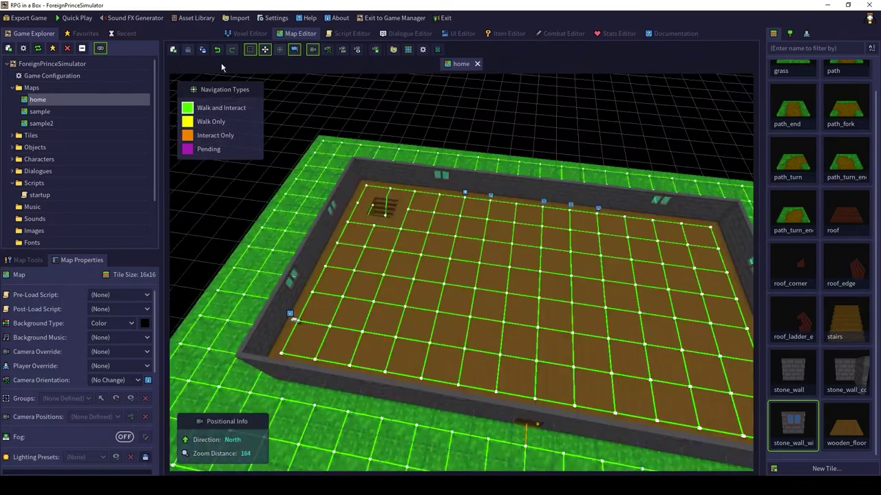
Step: Playtest the game and walk the character across the upper floor to the stairs
{"action": "scroll", "coordinate": [468, 273], "scroll_direction": "up", "scroll_amount": 1}
{"action": "left_click", "coordinate": [76, 17]}
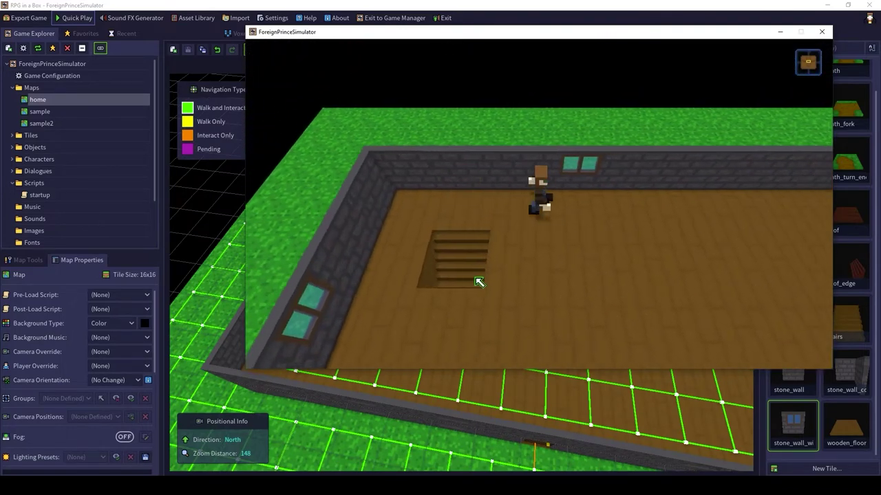
{"action": "left_click", "coordinate": [473, 280]}
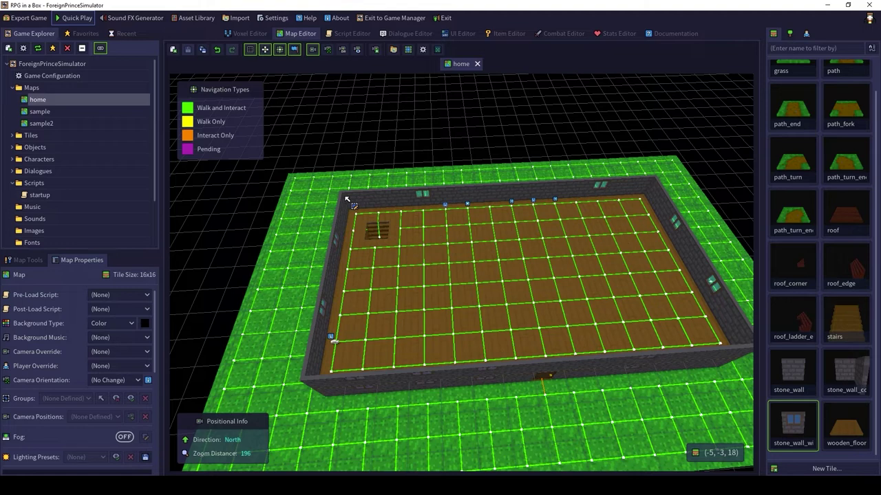
Step: Select all of the upper storey's tiles and walls and add them to a group named level2
{"action": "mouse_move", "coordinate": [346, 199]}
{"action": "left_mouse_down"}
{"action": "mouse_move", "coordinate": [640, 358]}
{"action": "mouse_move", "coordinate": [358, 210]}
{"action": "mouse_move", "coordinate": [507, 344]}
{"action": "mouse_move", "coordinate": [599, 259]}
{"action": "left_mouse_up"}
{"action": "right_click", "coordinate": [511, 276]}
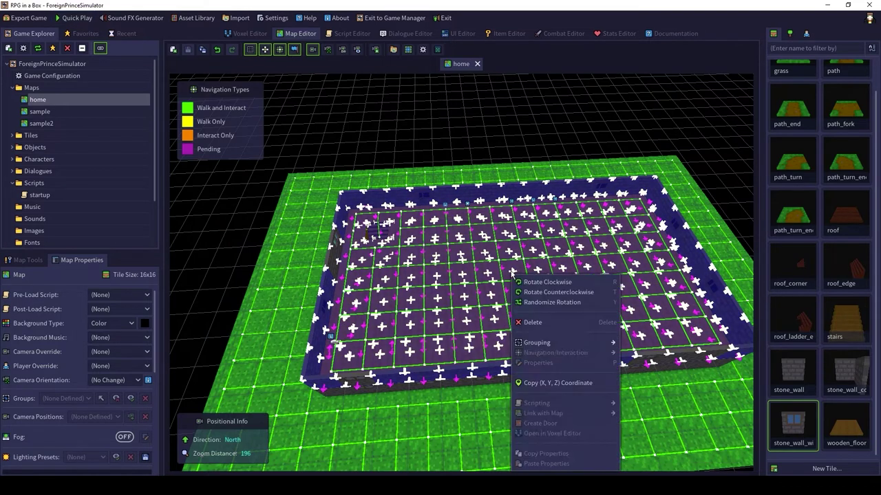
{"action": "mouse_move", "coordinate": [526, 344]}
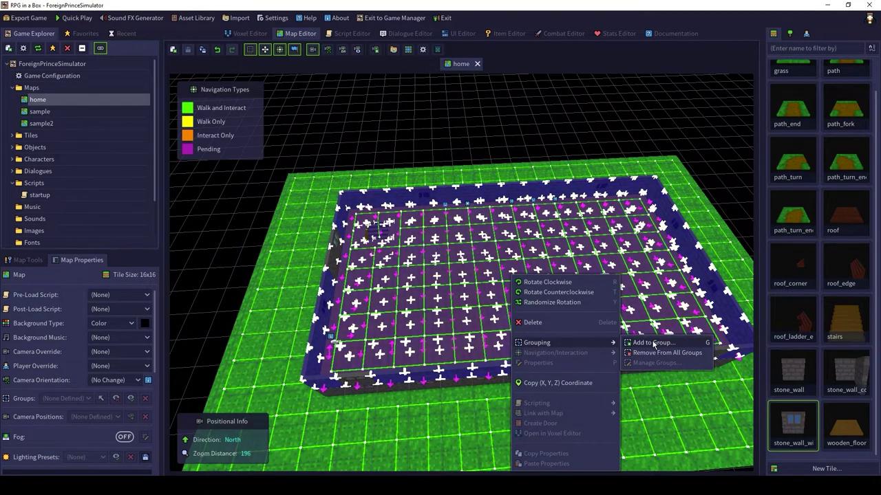
{"action": "left_click", "coordinate": [653, 342]}
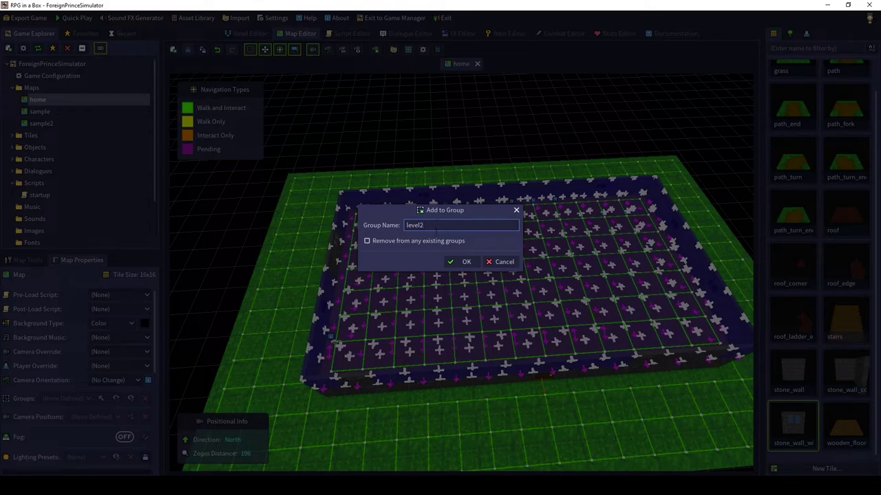
{"action": "left_click", "coordinate": [458, 261]}
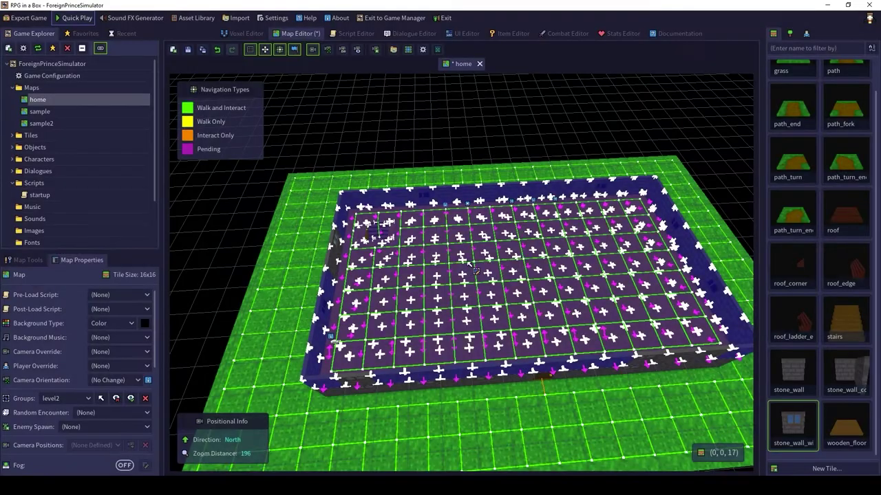
{"action": "left_click", "coordinate": [568, 121]}
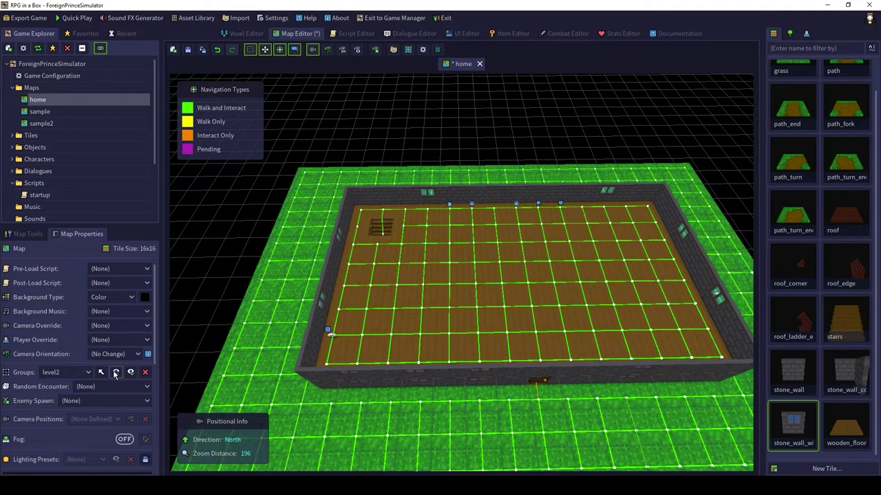
Step: Hide the level2 group and add the ground floor's tiles, walls and furniture to a group named level1
{"action": "left_click", "coordinate": [115, 373]}
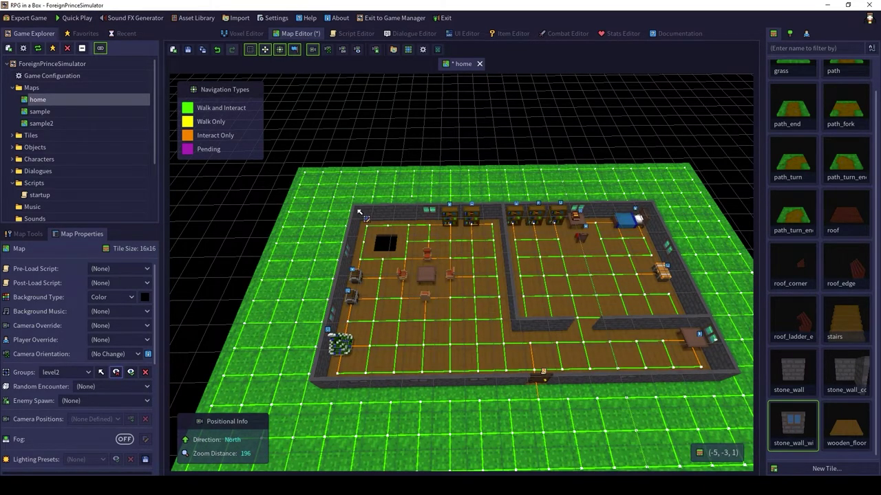
{"action": "left_click_drag", "start_coordinate": [357, 211], "coordinate": [710, 371]}
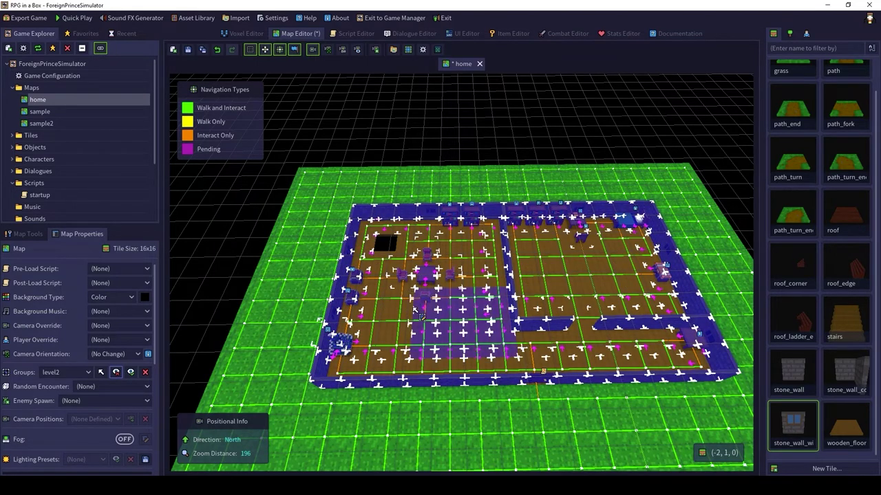
{"action": "left_click_drag", "start_coordinate": [686, 344], "coordinate": [522, 344]}
{"action": "mouse_move", "coordinate": [515, 221]}
{"action": "left_mouse_down"}
{"action": "mouse_move", "coordinate": [659, 265]}
{"action": "mouse_move", "coordinate": [679, 313]}
{"action": "left_mouse_up"}
{"action": "key", "text": "ctrl+g"}
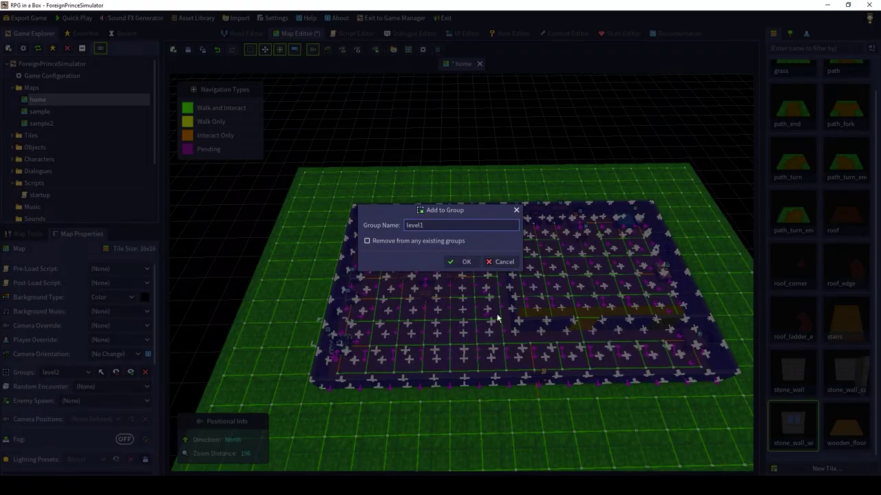
{"action": "left_click", "coordinate": [467, 262]}
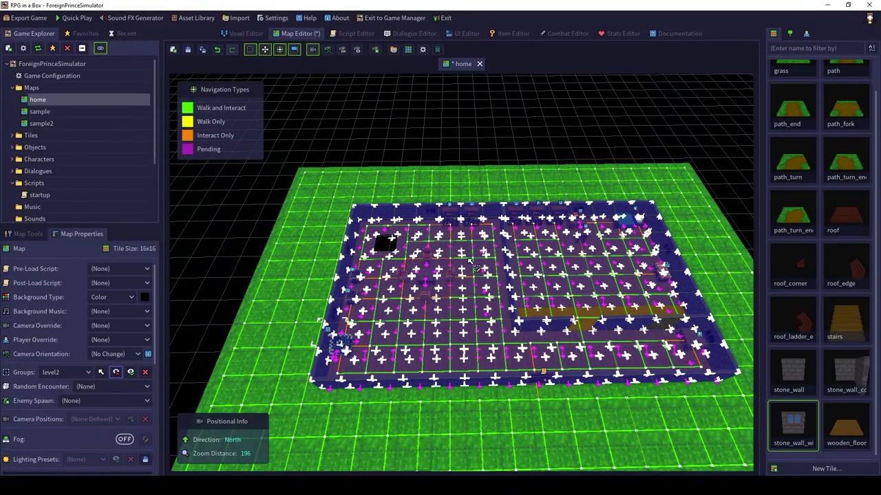
Step: Show level2 again, add its tiles except the stairs to a group named level1-hide, and save the map
{"action": "left_click", "coordinate": [131, 372]}
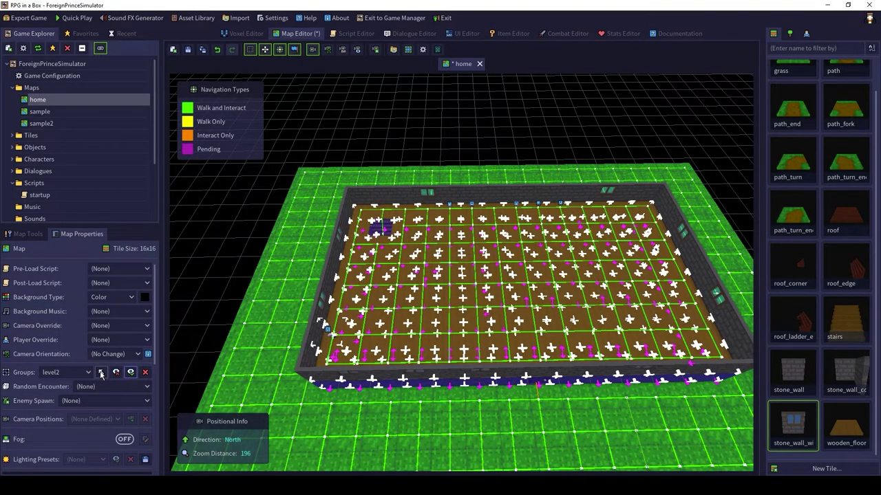
{"action": "left_click", "coordinate": [101, 373]}
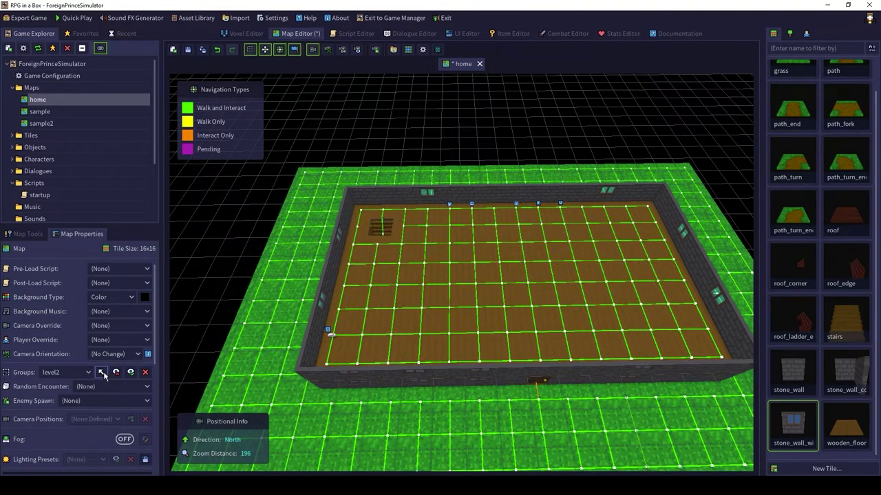
{"action": "left_click", "coordinate": [101, 373]}
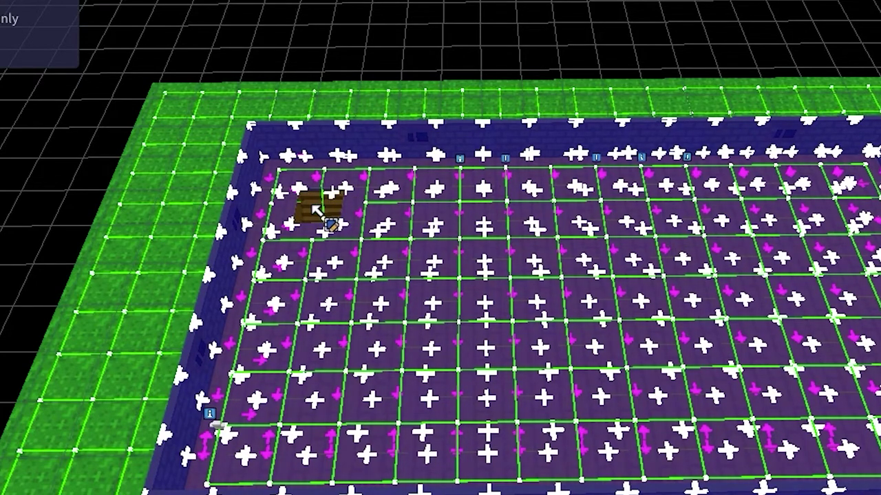
{"action": "key", "text": "ctrl+g"}
{"action": "type", "text": "level1-hide"}
{"action": "key", "text": "Return"}
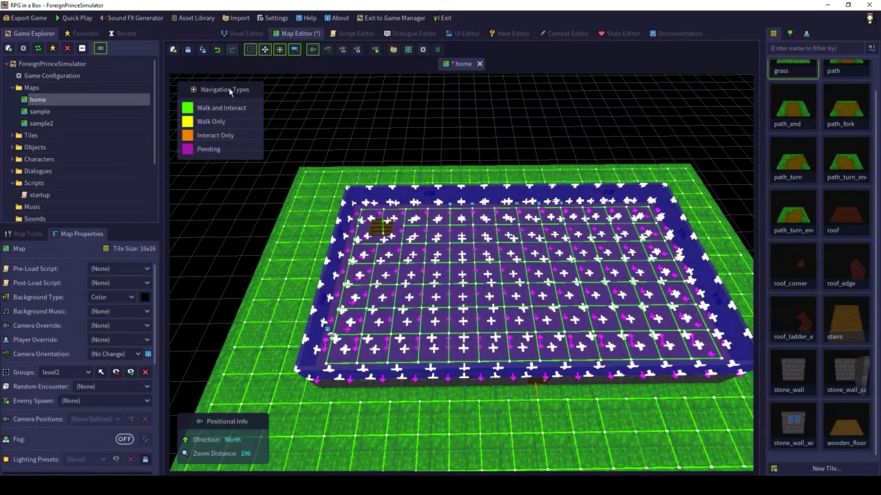
{"action": "left_click", "coordinate": [187, 50]}
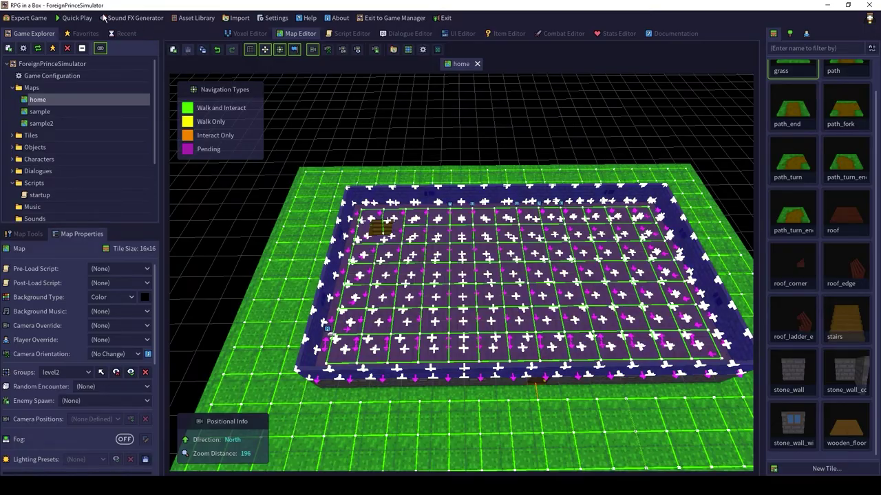
Step: Playtest the game and walk the character around the ground floor's furniture
{"action": "left_click", "coordinate": [77, 18]}
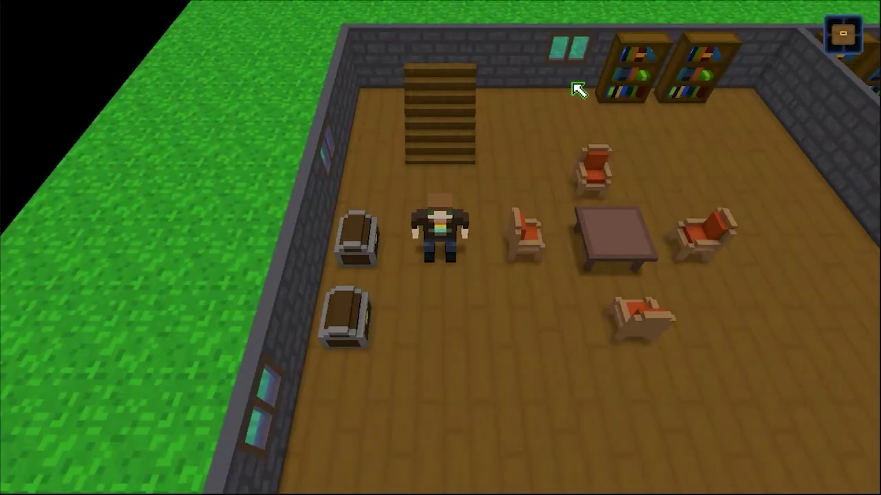
{"action": "key", "text": "s"}
{"action": "key", "text": "d"}
{"action": "key", "text": "w"}
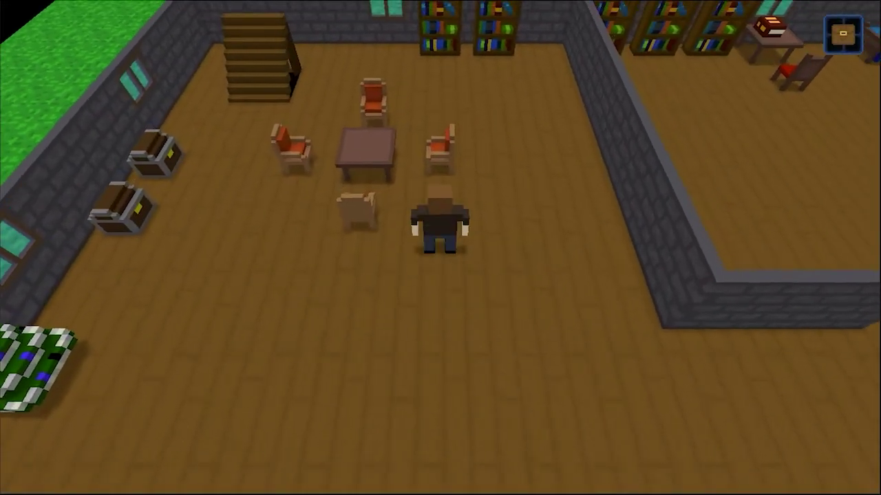
{"action": "key", "text": "s"}
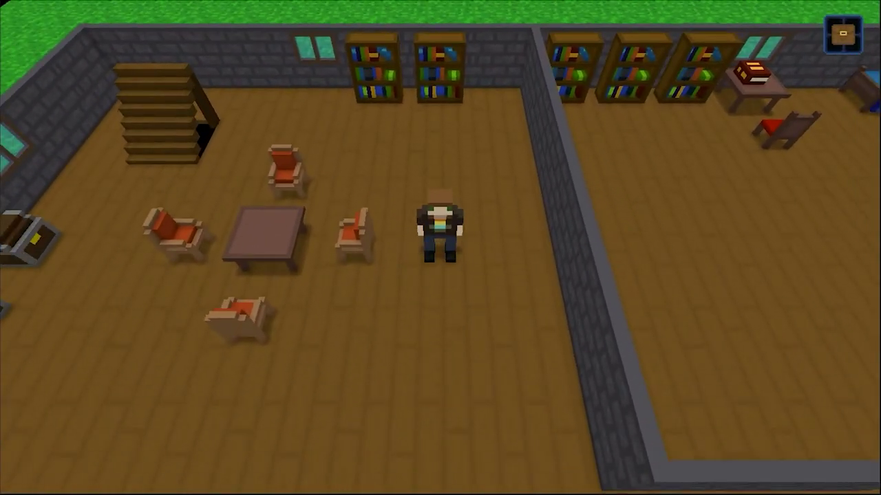
{"action": "key", "text": "s"}
{"action": "key", "text": "a"}
{"action": "key", "text": "a"}
{"action": "key", "text": "w"}
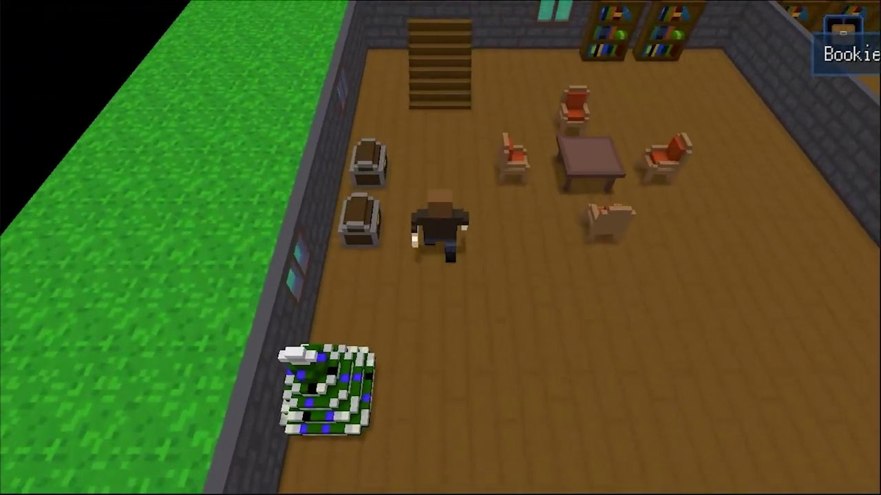
Step: Walk the character past the chests and up the stairs to the upper floor
{"action": "key", "text": "w"}
{"action": "key", "text": "w"}
{"action": "key", "text": "d"}
{"action": "key", "text": "s"}
{"action": "key", "text": "a"}
{"action": "key", "text": "w"}
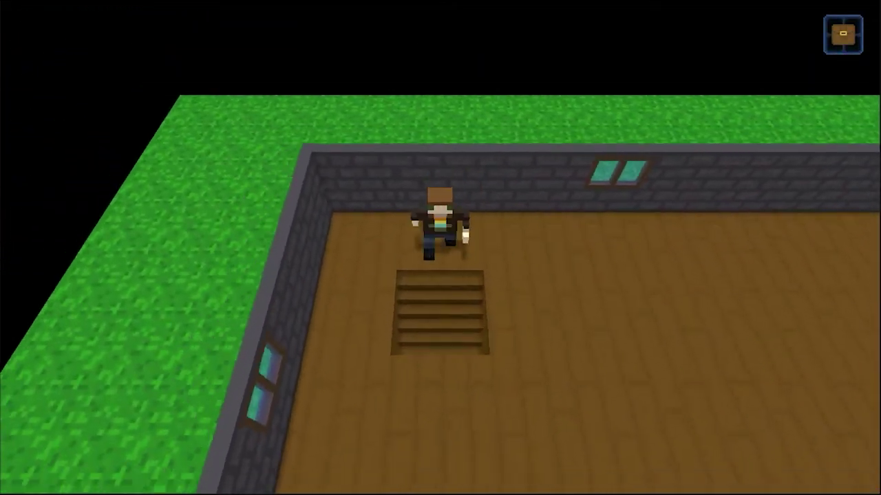
Step: Walk the character back downstairs, open the front door and head outside
{"action": "key", "text": "s"}
{"action": "scroll", "coordinate": [643, 94], "scroll_direction": "down", "scroll_amount": 3}
{"action": "key", "text": "s"}
{"action": "key", "text": "d"}
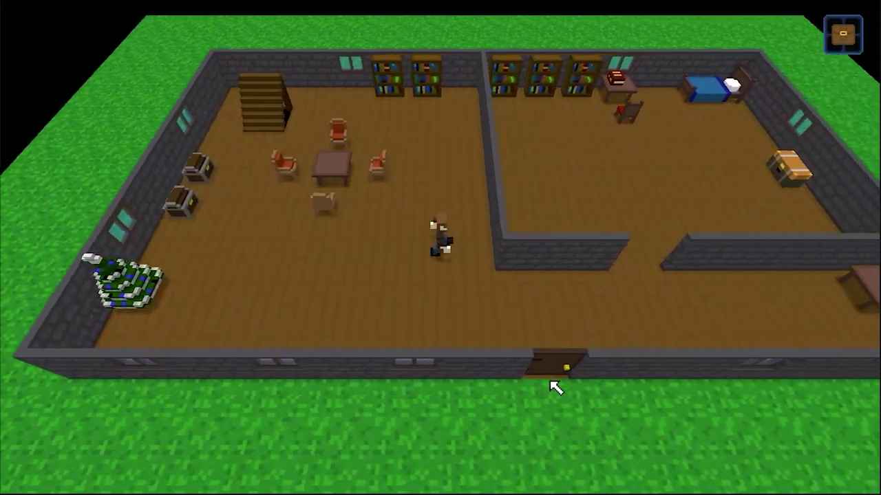
{"action": "key", "text": "s"}
{"action": "left_click", "coordinate": [439, 305]}
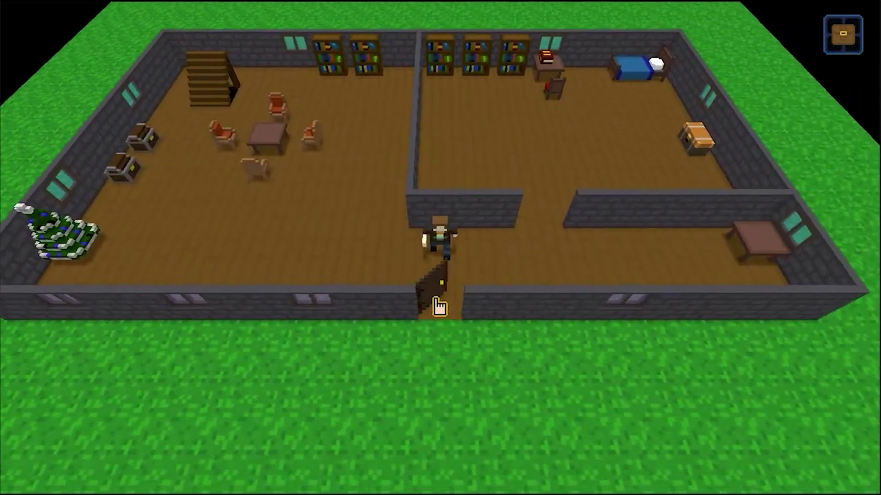
{"action": "key", "text": "s"}
{"action": "key", "text": "a"}
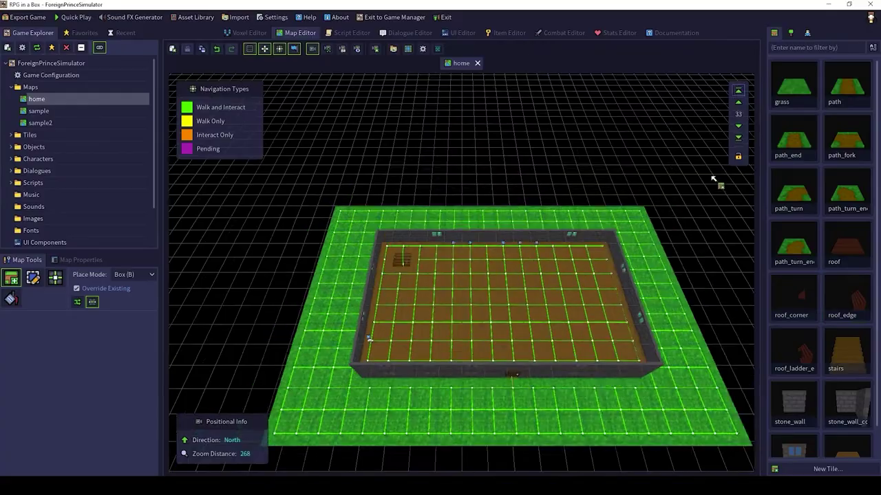
Step: Place roof_edge tiles along the top of the outer walls on all sides at grid height 33
{"action": "scroll", "coordinate": [403, 418], "scroll_direction": "up", "scroll_amount": 3}
{"action": "right_click_drag", "start_coordinate": [403, 418], "coordinate": [393, 364]}
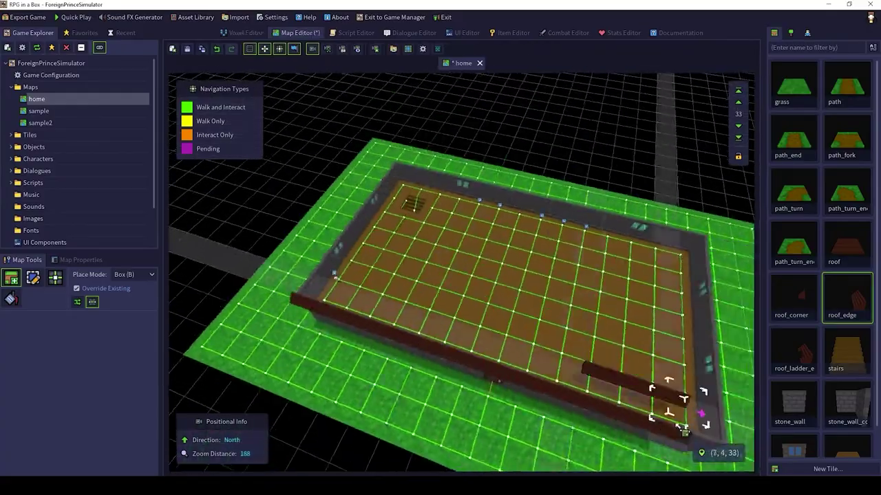
{"action": "right_click_drag", "start_coordinate": [668, 413], "coordinate": [499, 367]}
{"action": "left_click_drag", "start_coordinate": [568, 361], "coordinate": [231, 406]}
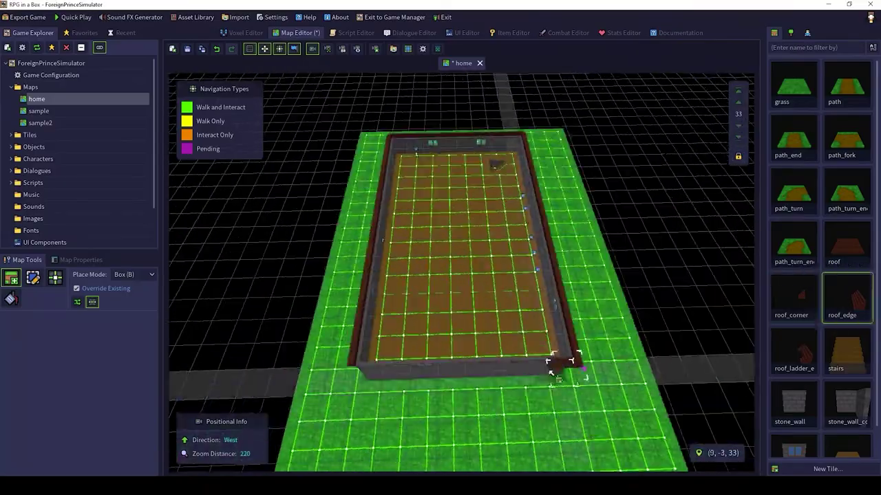
{"action": "left_click_drag", "start_coordinate": [565, 366], "coordinate": [361, 368]}
Step: Fill the area inside the roof edging with roof tiles
{"action": "left_click", "coordinate": [847, 245]}
{"action": "left_click_drag", "start_coordinate": [601, 383], "coordinate": [403, 110]}
{"action": "left_click_drag", "start_coordinate": [657, 373], "coordinate": [350, 222]}
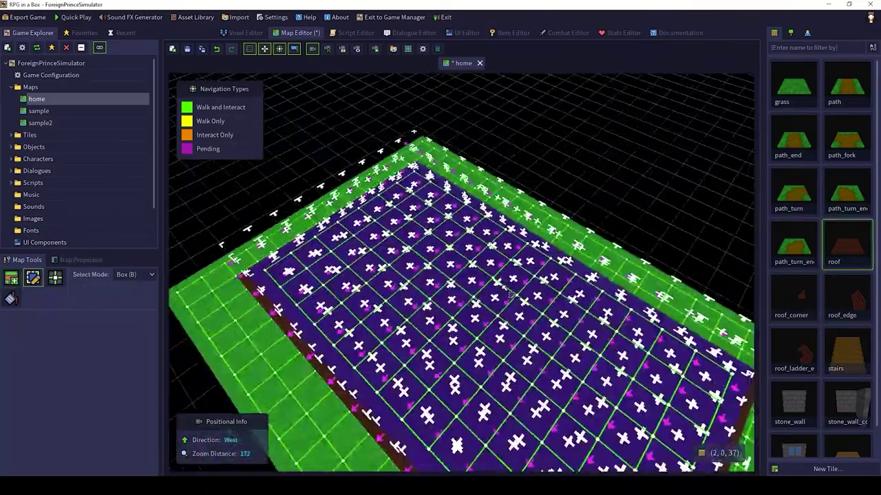
Step: Add the selected roof tiles to the groups used for hiding levels
{"action": "right_click_drag", "start_coordinate": [502, 287], "coordinate": [572, 305]}
{"action": "scroll", "coordinate": [578, 330], "scroll_direction": "down", "scroll_amount": 3}
{"action": "key", "text": "g"}
{"action": "left_click", "coordinate": [467, 266]}
{"action": "key", "text": "g"}
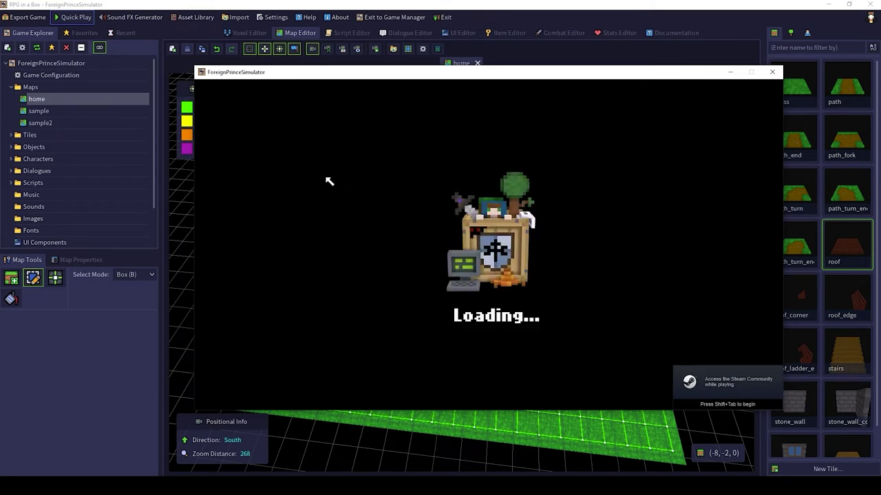
Step: Playtest the roofed house by walking the character in through the front door and up the stairs
{"action": "key", "text": "a"}
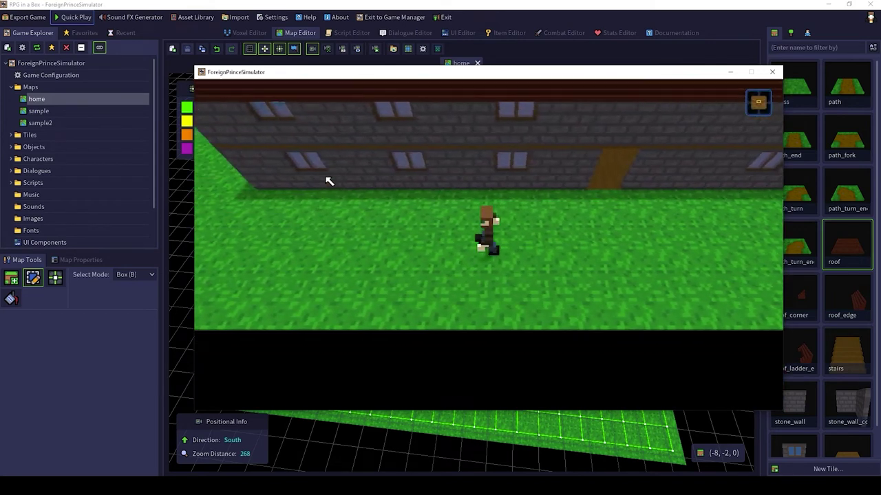
{"action": "key", "text": "Up"}
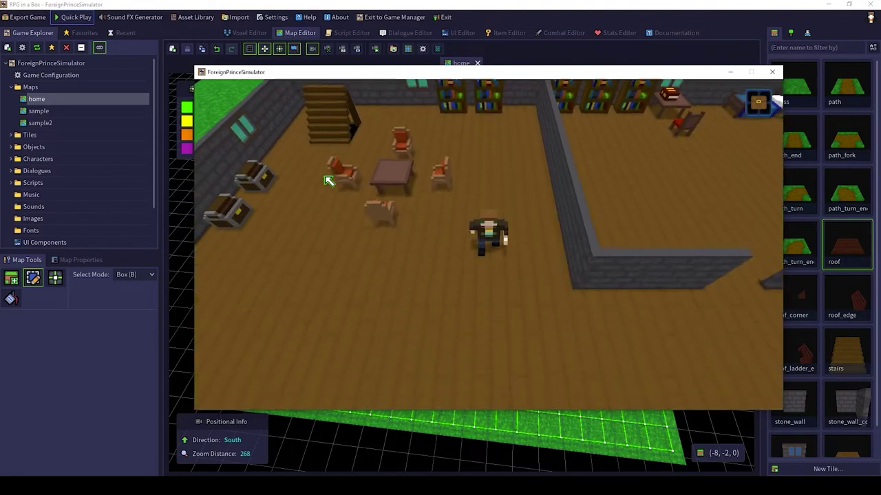
{"action": "key", "text": "s"}
{"action": "key", "text": "a"}
{"action": "key", "text": "w"}
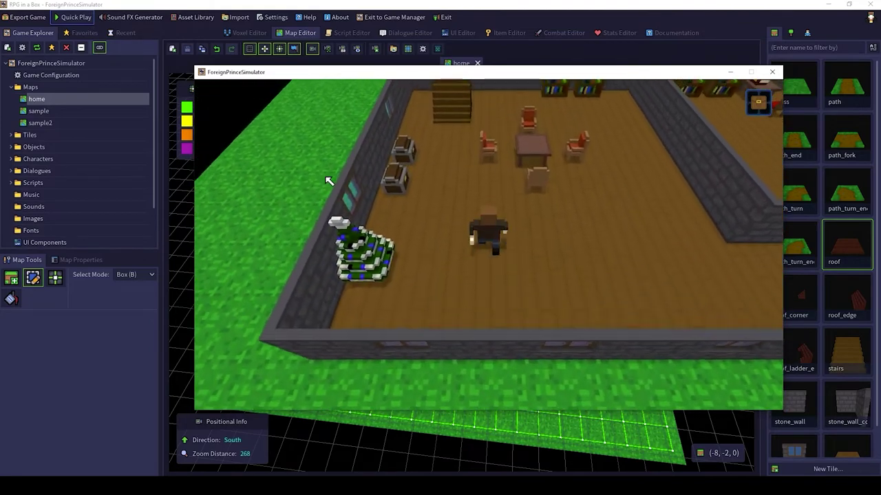
{"action": "key", "text": "Up"}
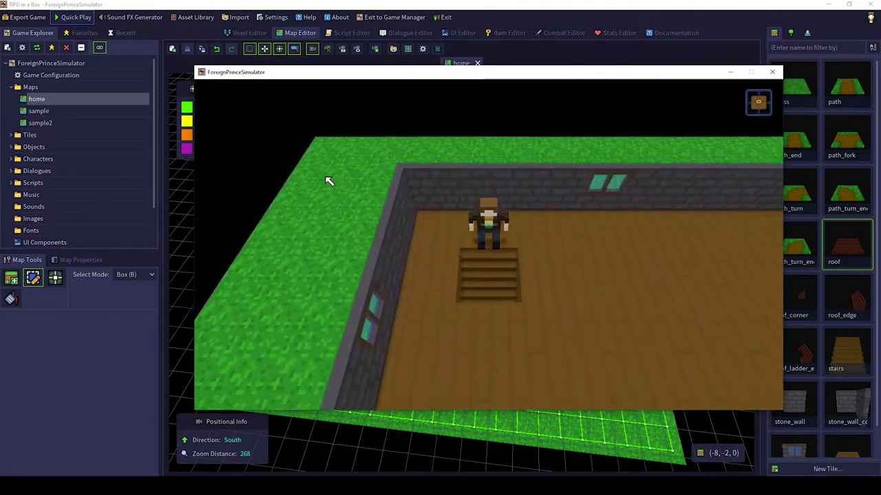
Step: Walk the character back down the stairs and across the ground floor towards the front door
{"action": "key", "text": "s"}
{"action": "key", "text": "d"}
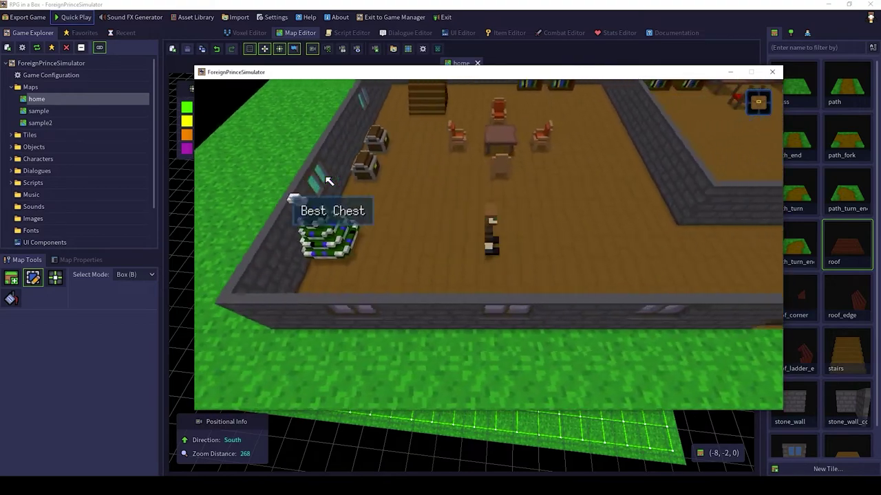
{"action": "key", "text": "d"}
{"action": "key", "text": "s"}
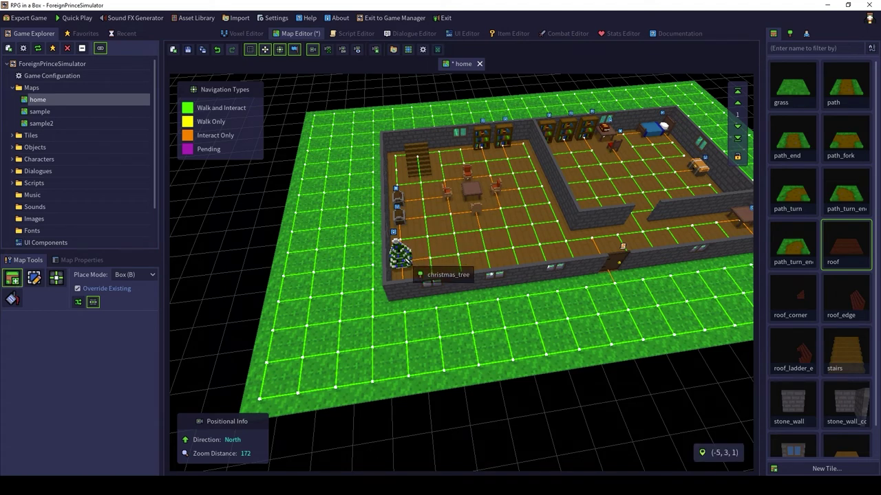
Step: Extend the grass in front of the house and scatter randomly rotated path tiles across it
{"action": "scroll", "coordinate": [527, 150], "scroll_direction": "down", "scroll_amount": 2}
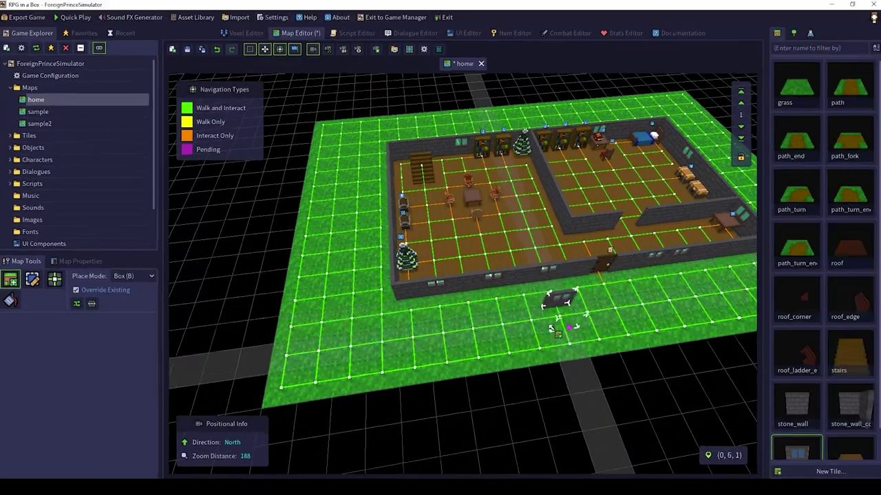
{"action": "scroll", "coordinate": [595, 365], "scroll_direction": "down", "scroll_amount": 3}
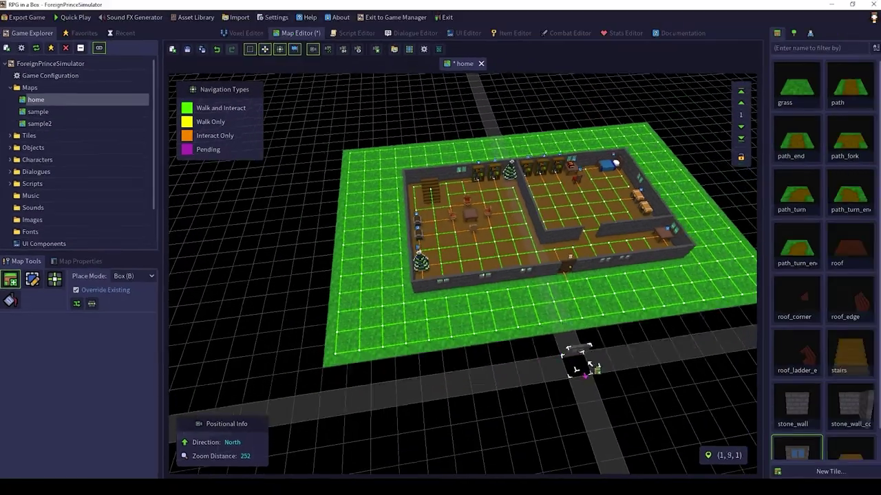
{"action": "middle_click_drag", "start_coordinate": [596, 364], "coordinate": [433, 161]}
{"action": "scroll", "coordinate": [555, 318], "scroll_direction": "up", "scroll_amount": 2}
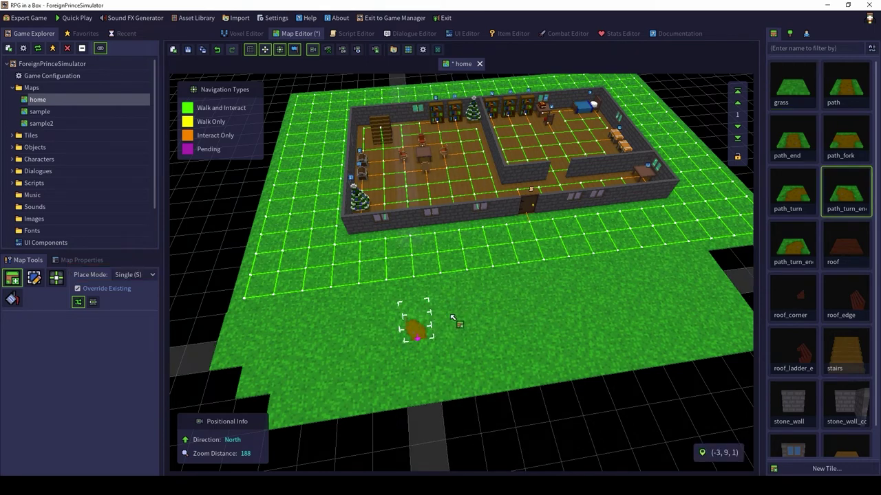
{"action": "mouse_move", "coordinate": [450, 316]}
{"action": "left_mouse_down"}
{"action": "mouse_move", "coordinate": [619, 298]}
{"action": "mouse_move", "coordinate": [265, 266]}
{"action": "mouse_move", "coordinate": [269, 287]}
{"action": "mouse_move", "coordinate": [472, 354]}
{"action": "mouse_move", "coordinate": [628, 329]}
{"action": "left_mouse_up"}
{"action": "key", "text": "b"}
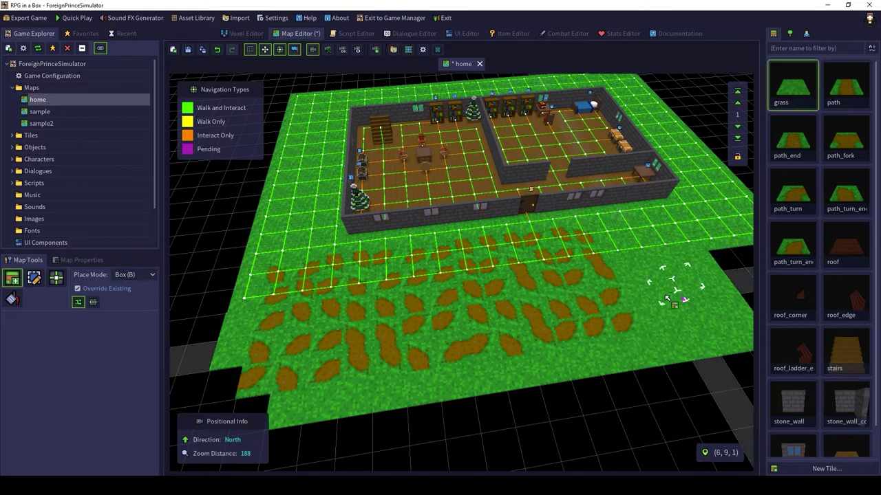
Step: Fill the path-covered area in front of the house with grass tiles
{"action": "left_click_drag", "start_coordinate": [711, 309], "coordinate": [265, 274]}
{"action": "key", "text": "2"}
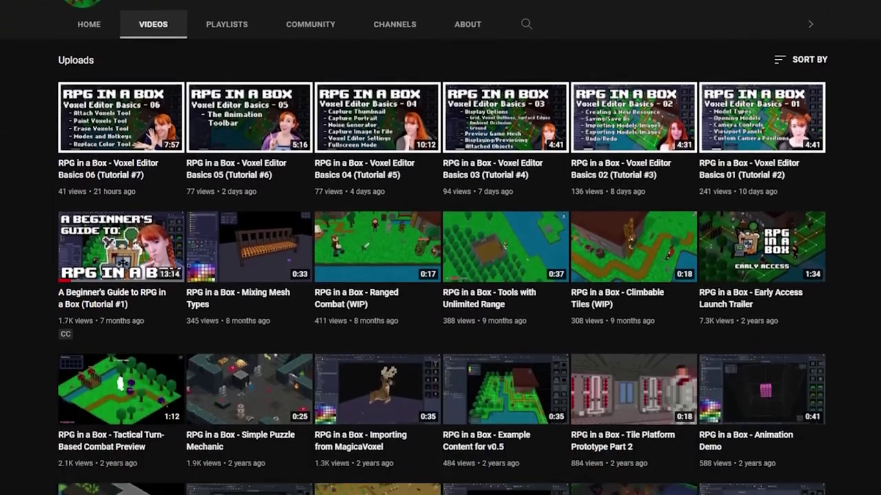
{"action": "scroll", "coordinate": [440, 276], "scroll_direction": "down", "scroll_amount": 1}
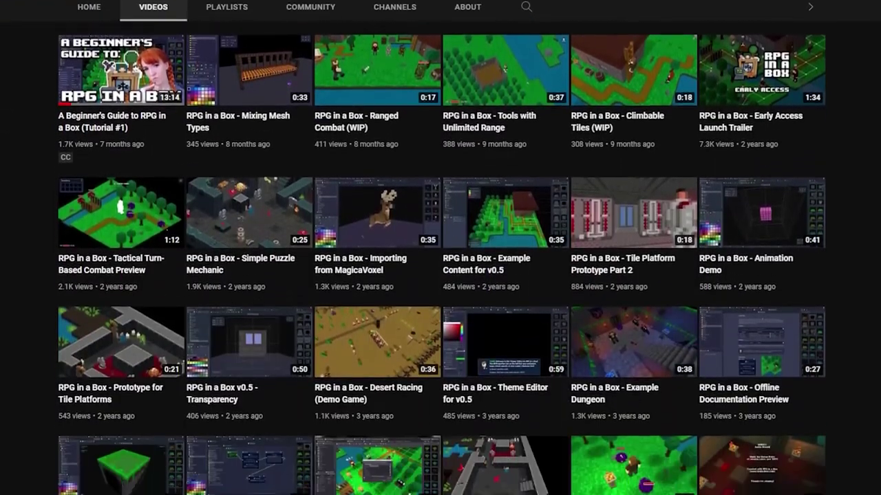